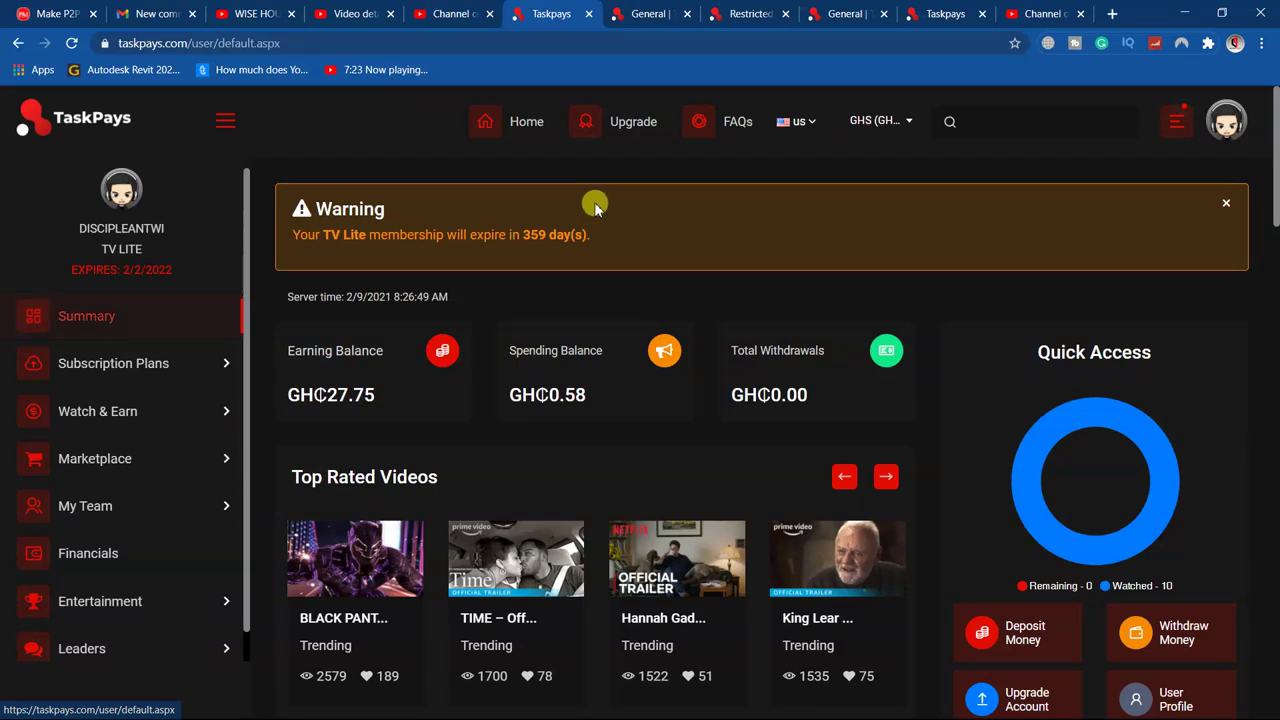
Dismiss the orange membership-expiry warning banner on the TaskPays dashboard
{"action": "left_click", "coordinate": [1226, 203]}
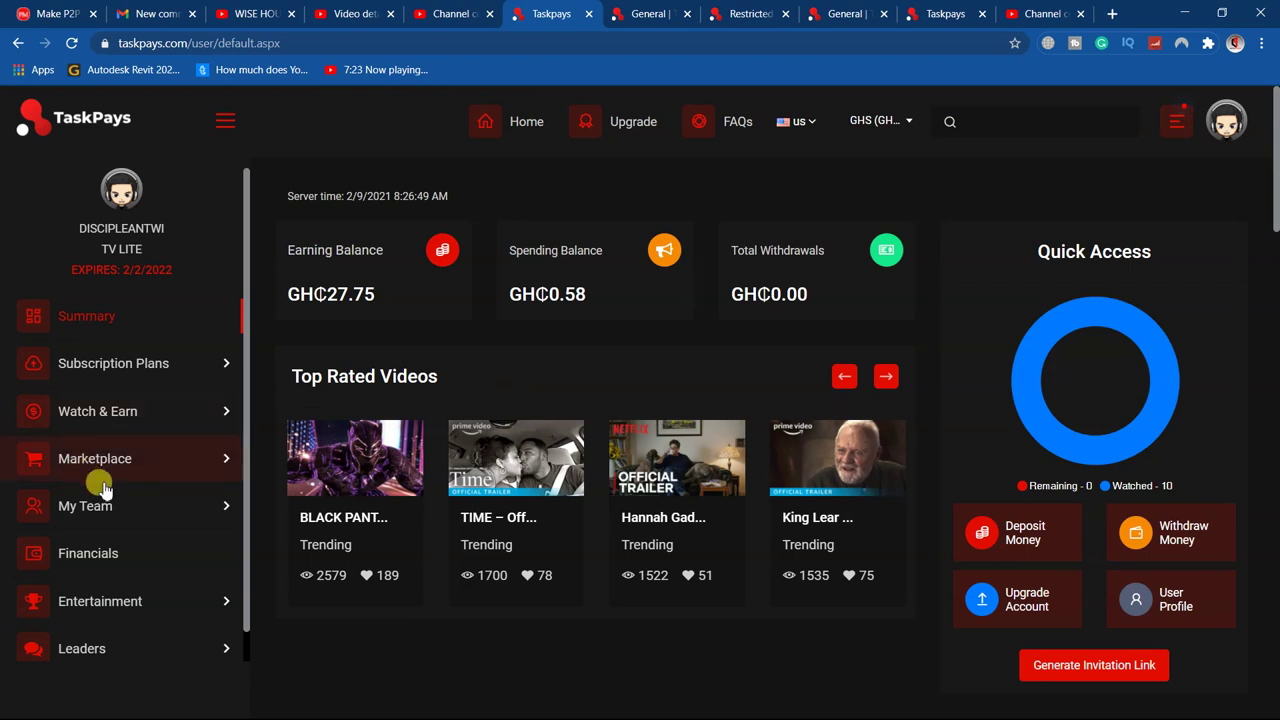
{"action": "scroll", "coordinate": [138, 560], "scroll_direction": "down", "scroll_amount": 1}
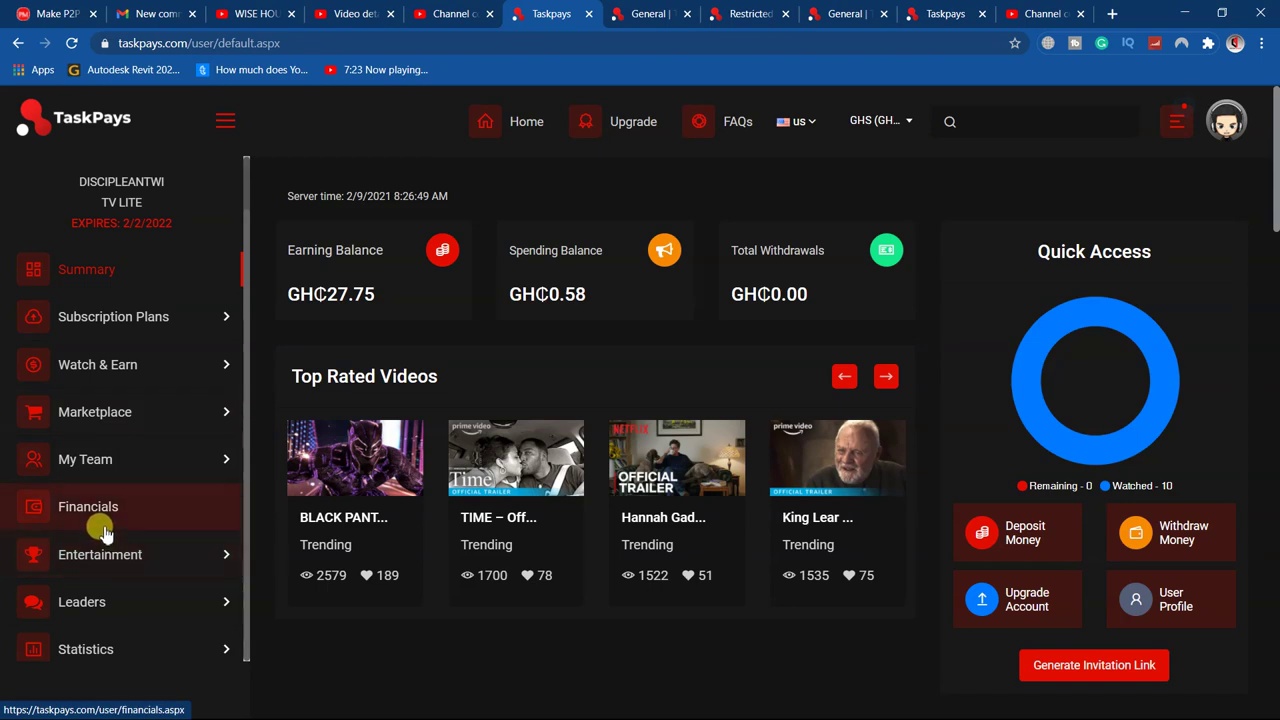
Open the Withdraw form from the Financials section
{"action": "left_click", "coordinate": [105, 518]}
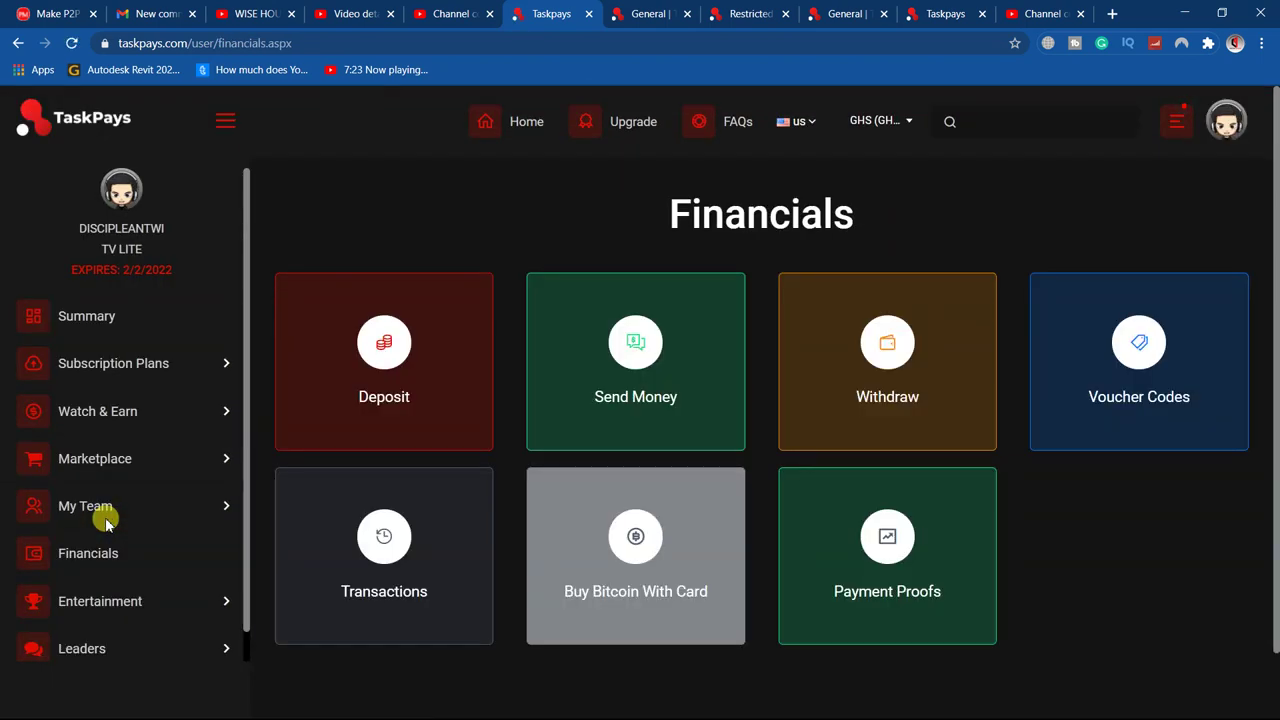
{"action": "left_click", "coordinate": [897, 370]}
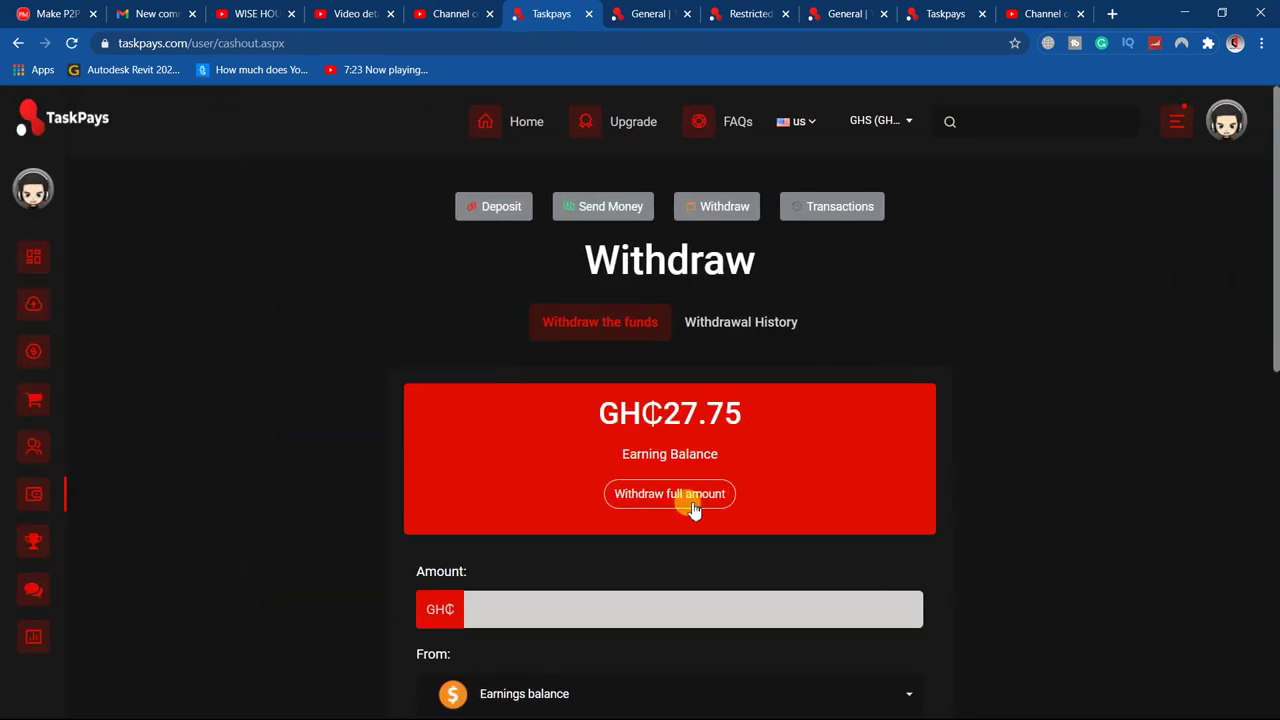
{"action": "scroll", "coordinate": [648, 512], "scroll_direction": "down", "scroll_amount": 3}
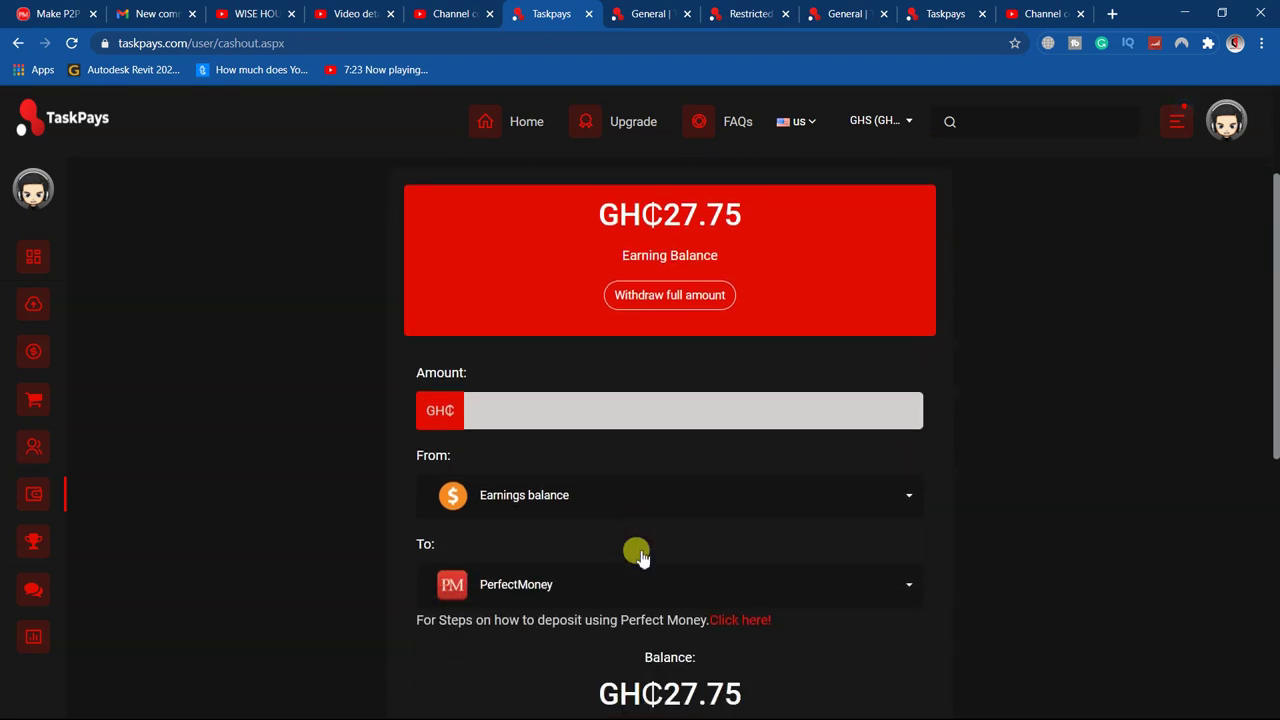
{"action": "scroll", "coordinate": [636, 552], "scroll_direction": "up", "scroll_amount": 2}
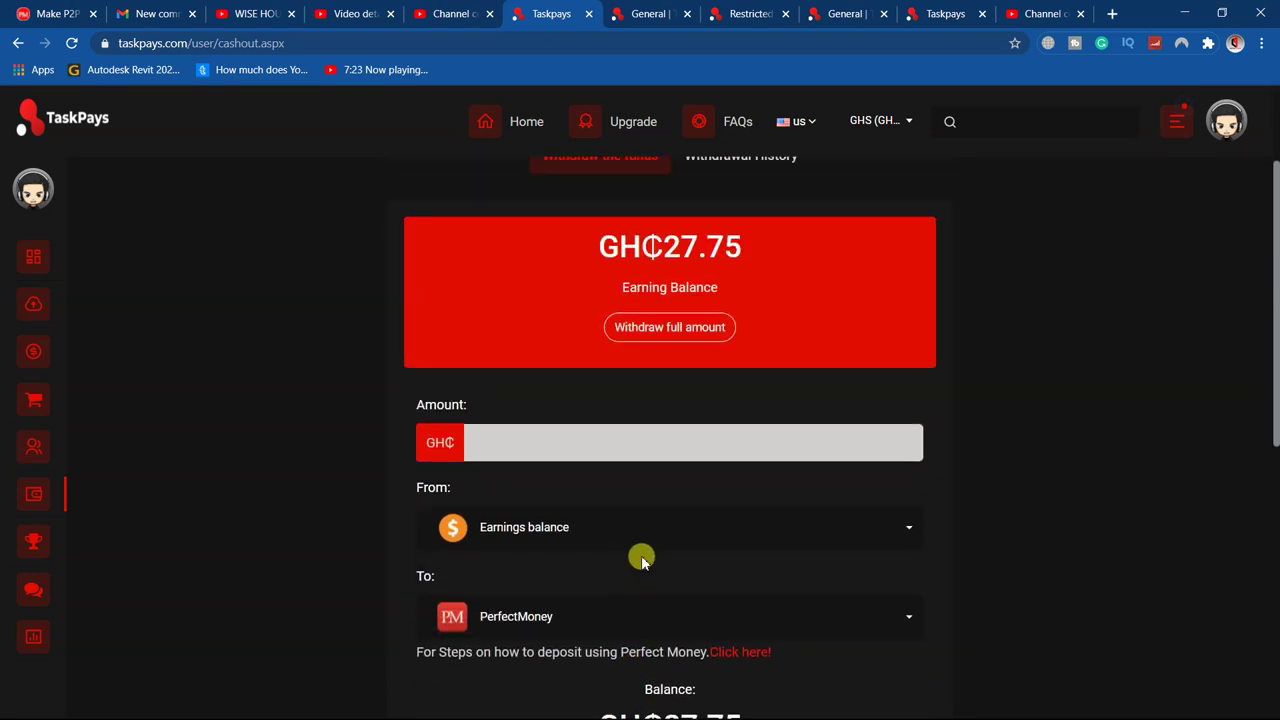
Set the withdrawal to PerfectMoney from the Earnings balance, then go add a payment address
{"action": "left_click", "coordinate": [584, 620]}
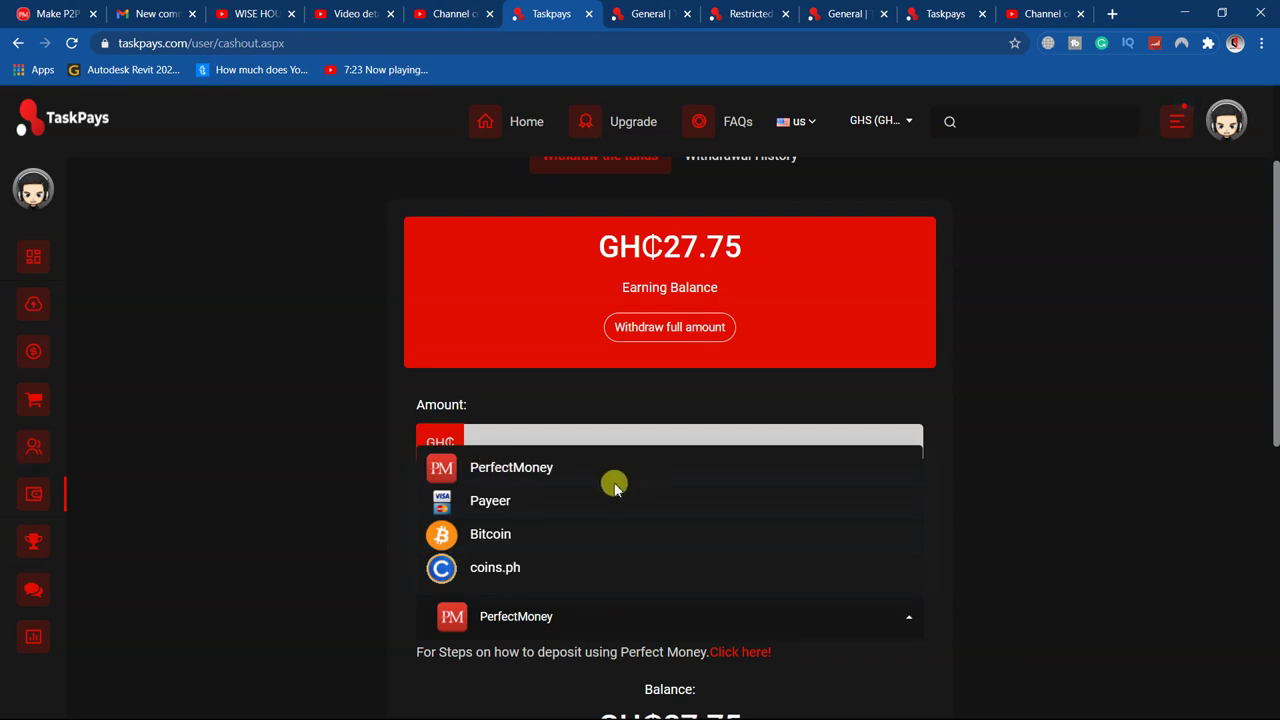
{"action": "left_click", "coordinate": [1127, 508]}
{"action": "scroll", "coordinate": [829, 526], "scroll_direction": "up", "scroll_amount": 1}
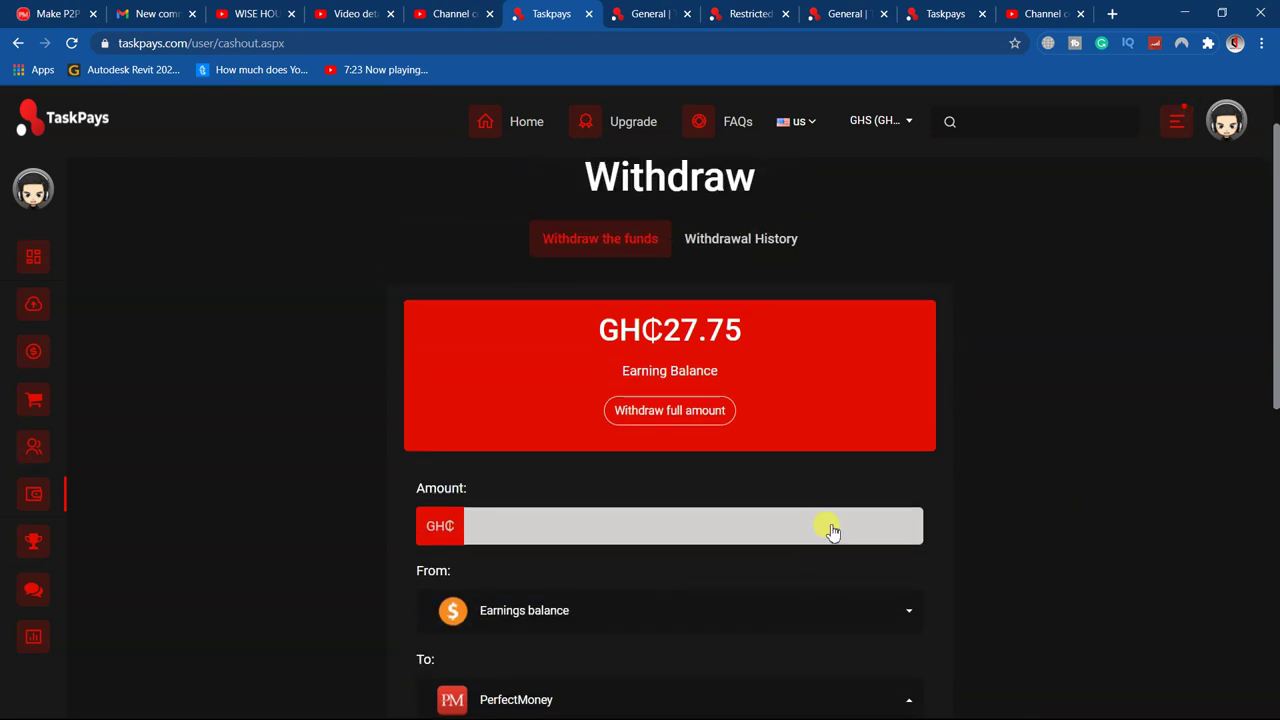
{"action": "scroll", "coordinate": [829, 526], "scroll_direction": "up", "scroll_amount": 1}
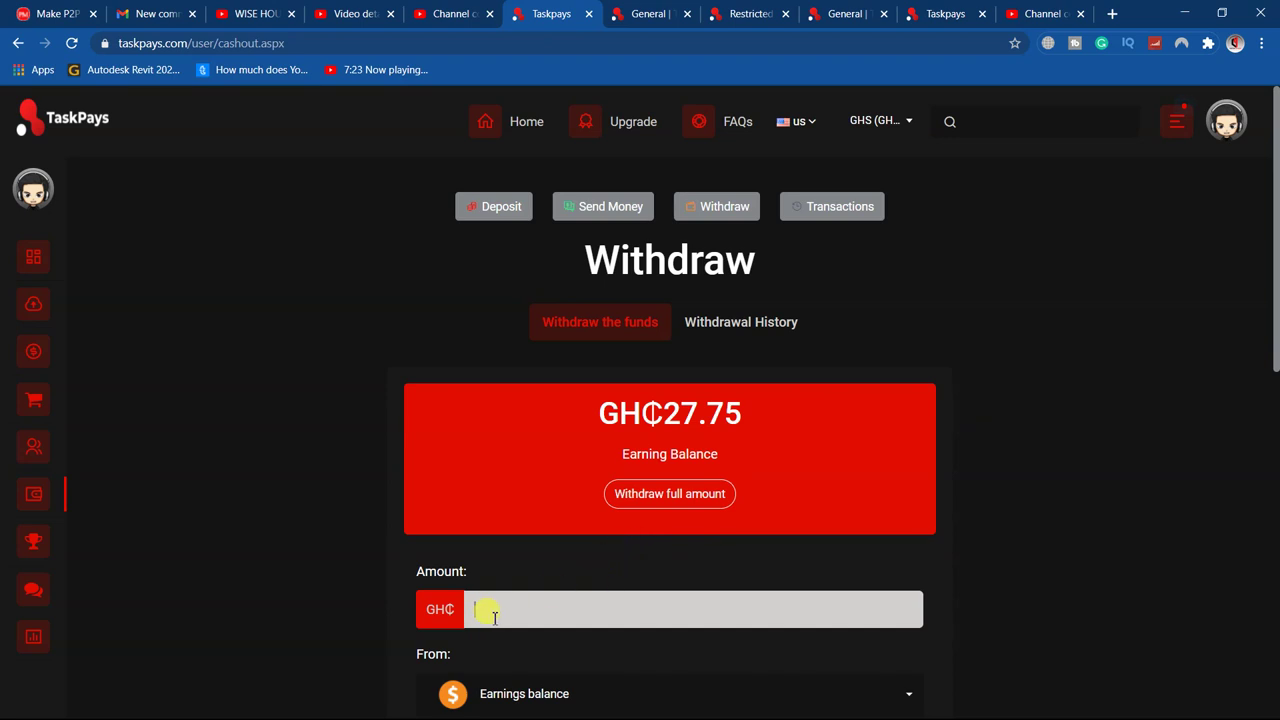
{"action": "scroll", "coordinate": [649, 636], "scroll_direction": "down", "scroll_amount": 4}
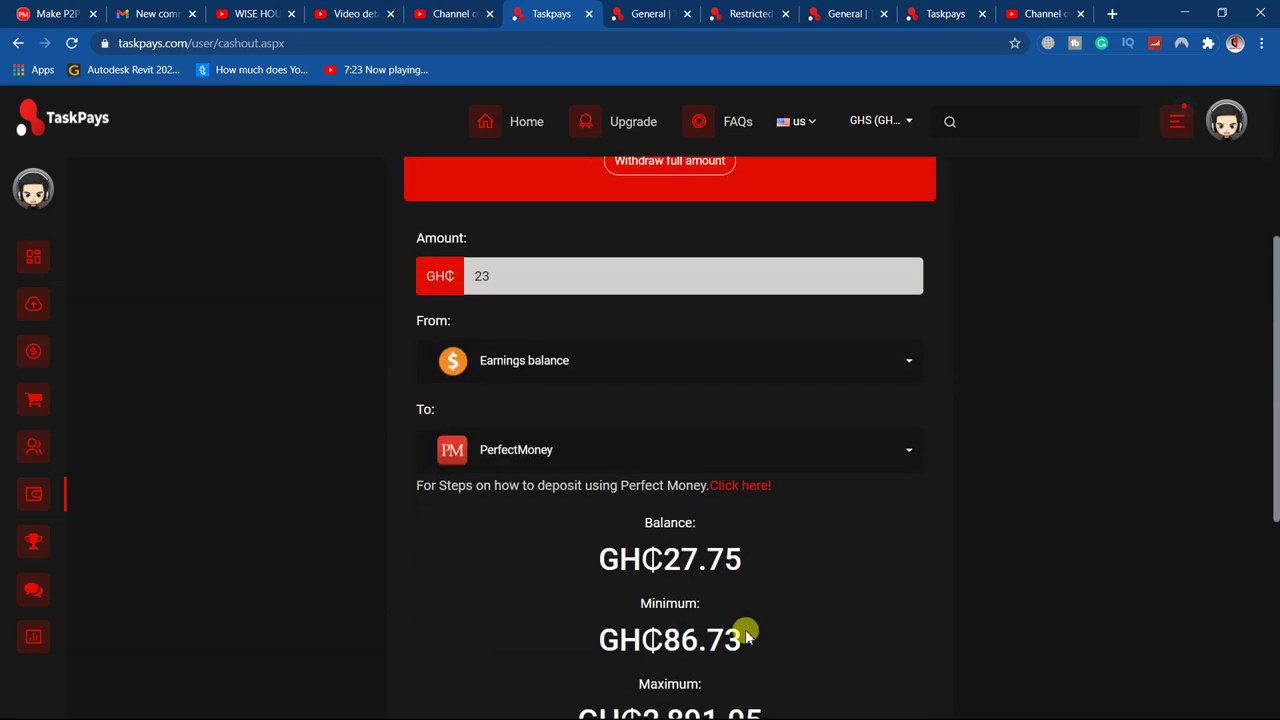
{"action": "left_click", "coordinate": [748, 360]}
{"action": "left_click", "coordinate": [1097, 410]}
{"action": "scroll", "coordinate": [660, 600], "scroll_direction": "down", "scroll_amount": 5}
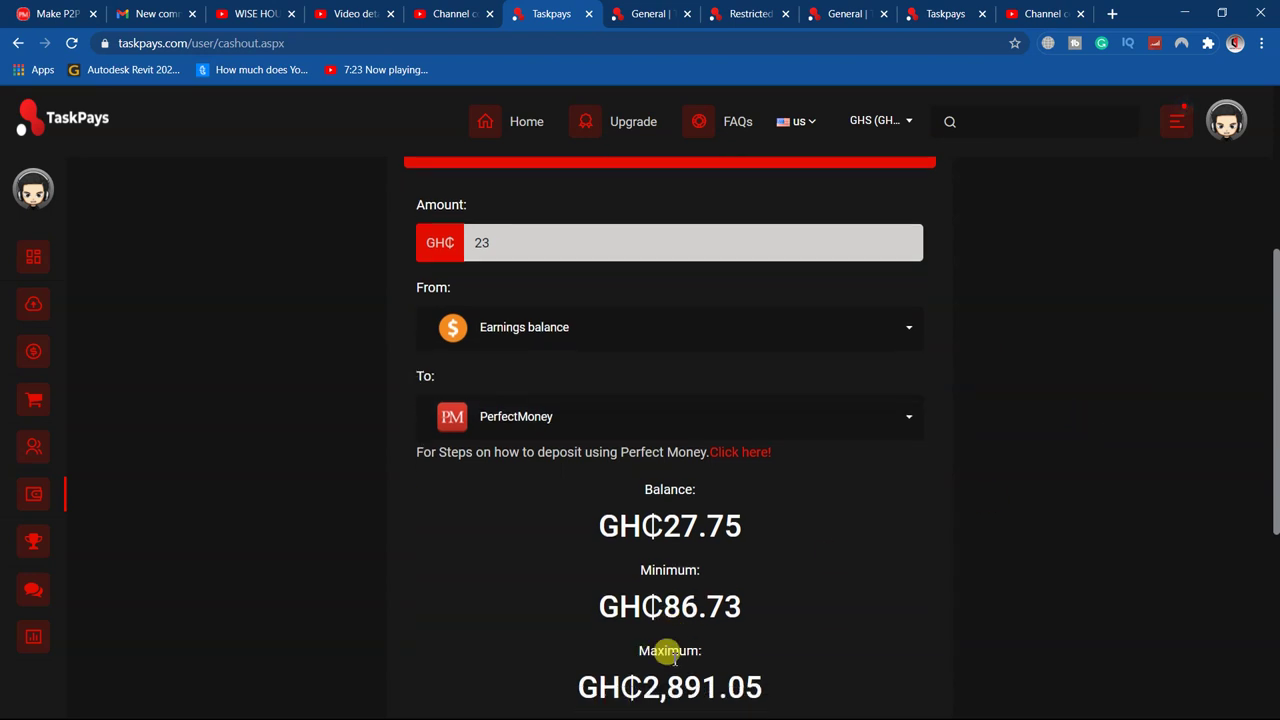
{"action": "scroll", "coordinate": [770, 325], "scroll_direction": "up", "scroll_amount": 3}
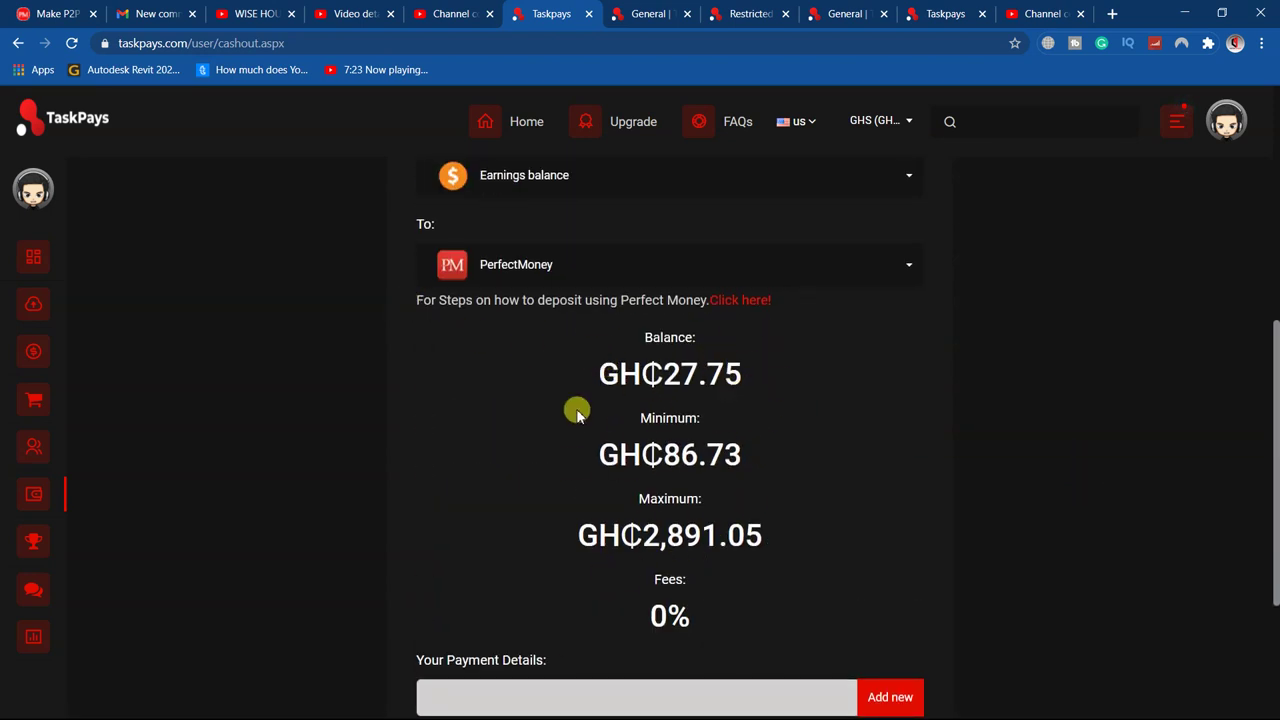
{"action": "scroll", "coordinate": [770, 584], "scroll_direction": "down", "scroll_amount": 3}
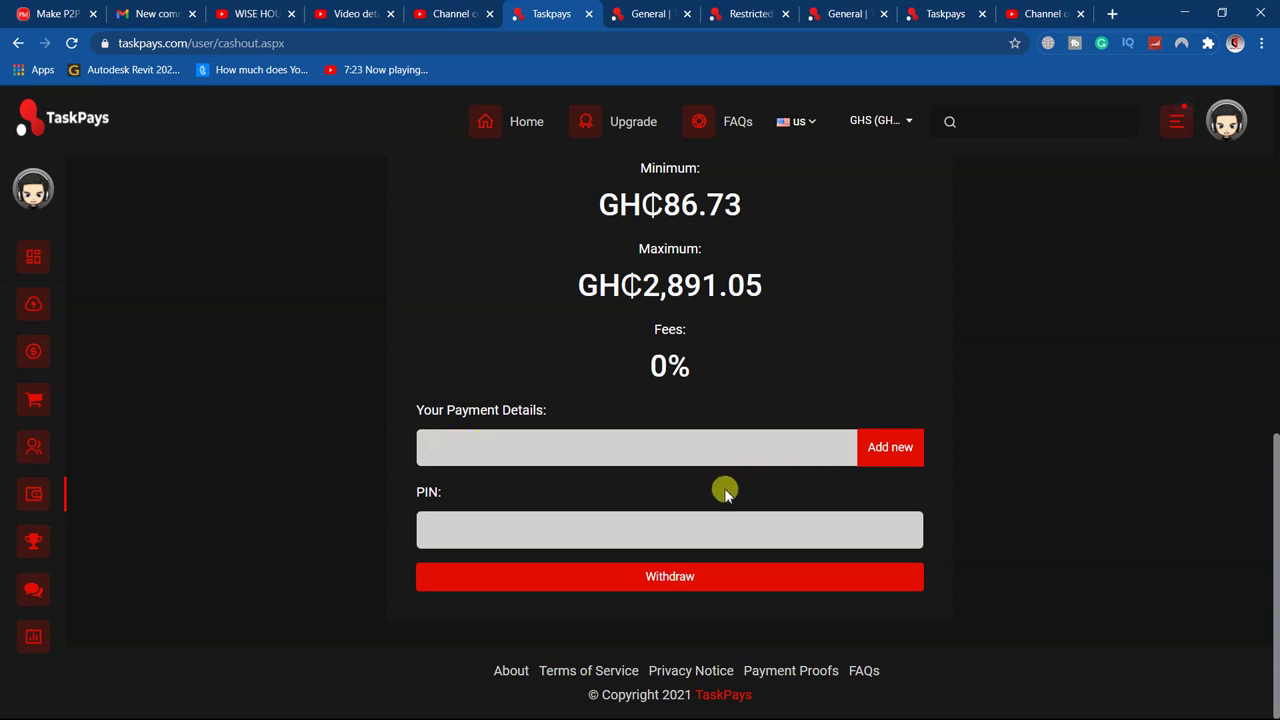
{"action": "left_click", "coordinate": [908, 451]}
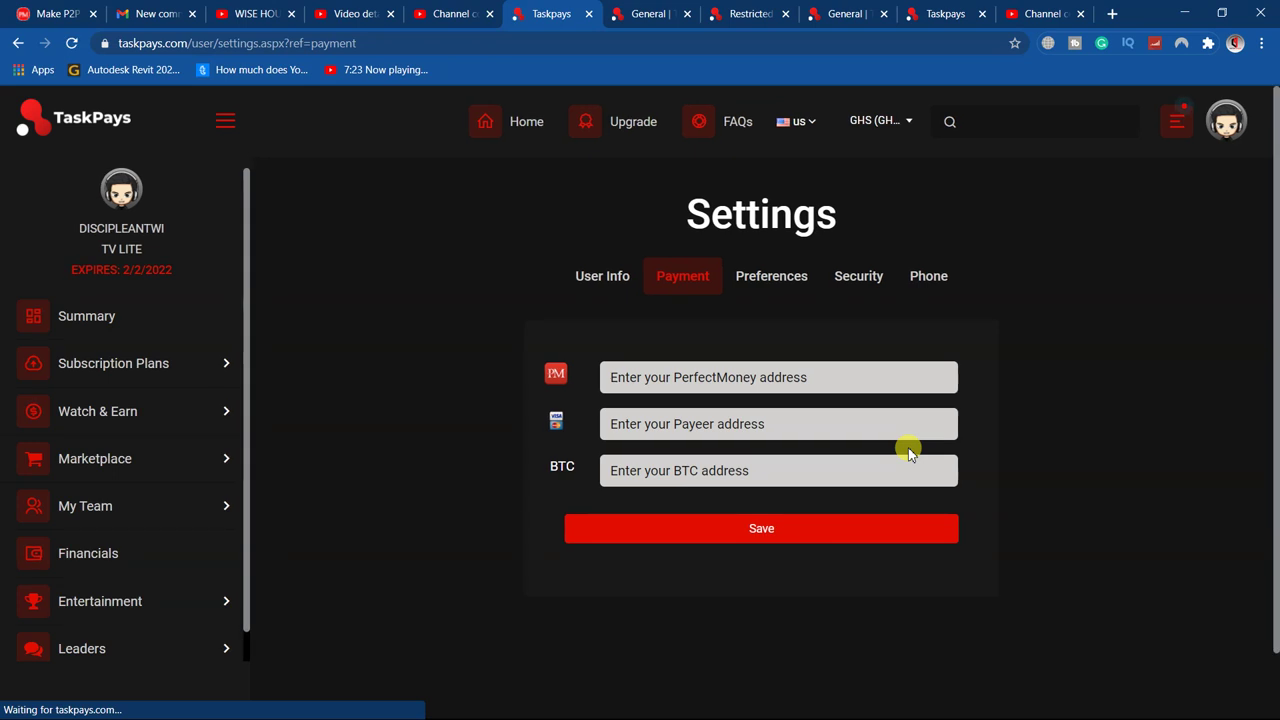
Enter the PerfectMoney wallet ID in Payment settings and save it, then open a new tab
{"action": "left_click", "coordinate": [679, 381]}
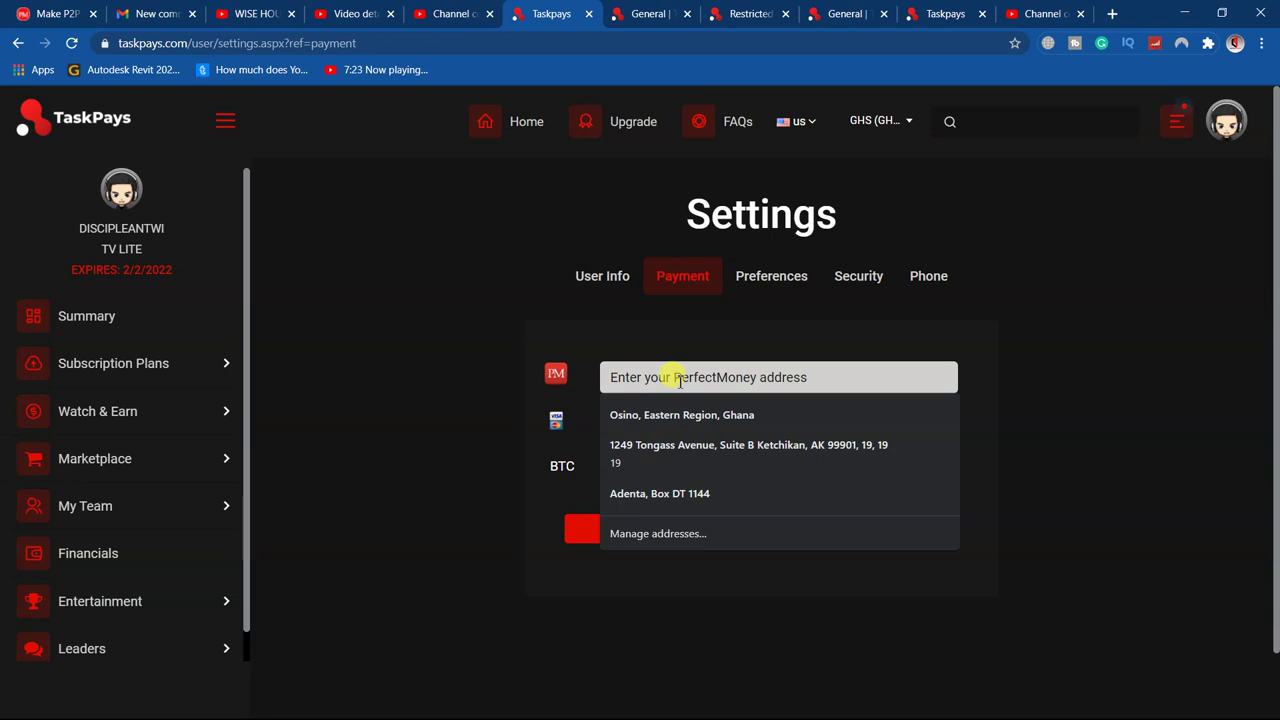
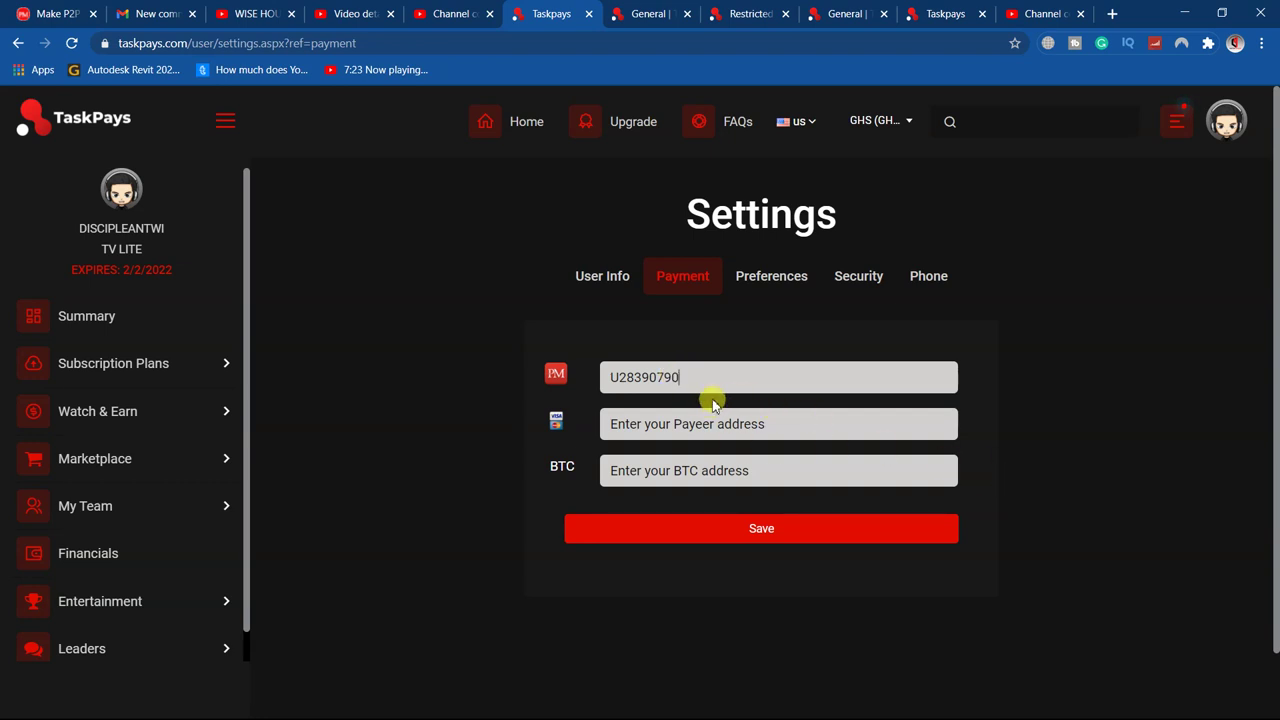
{"action": "left_click", "coordinate": [754, 538]}
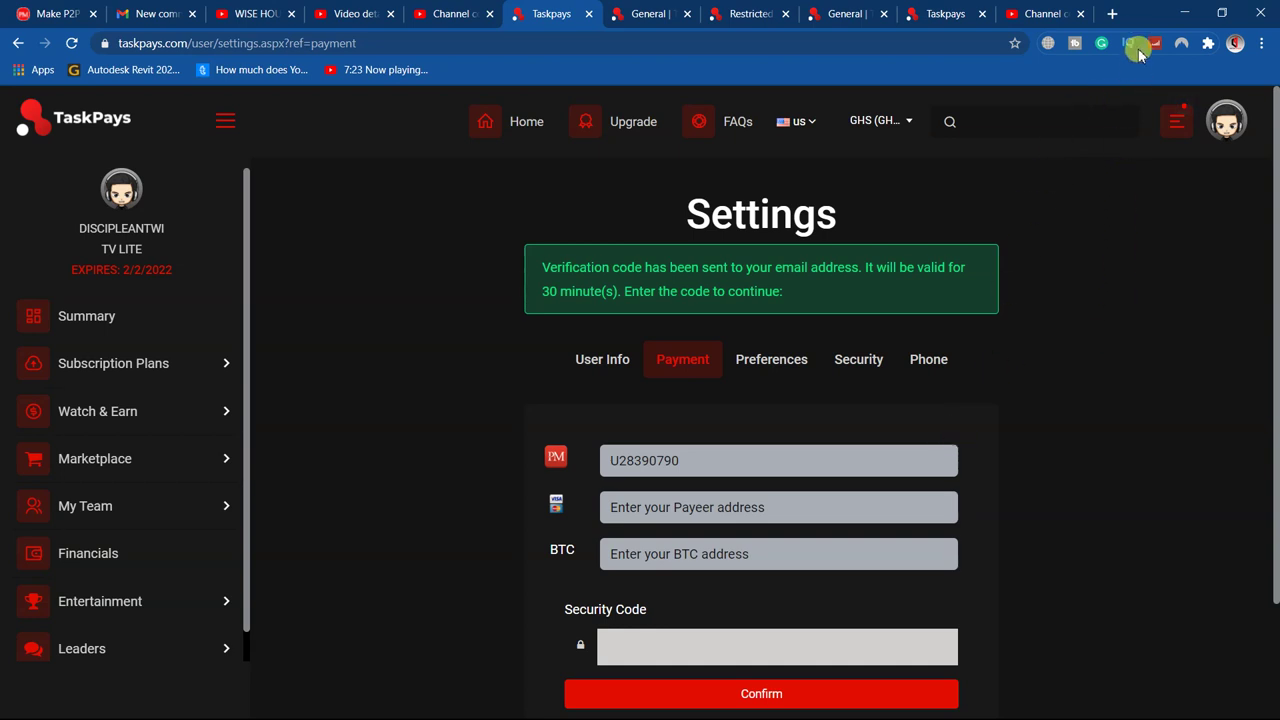
{"action": "left_click", "coordinate": [1111, 14]}
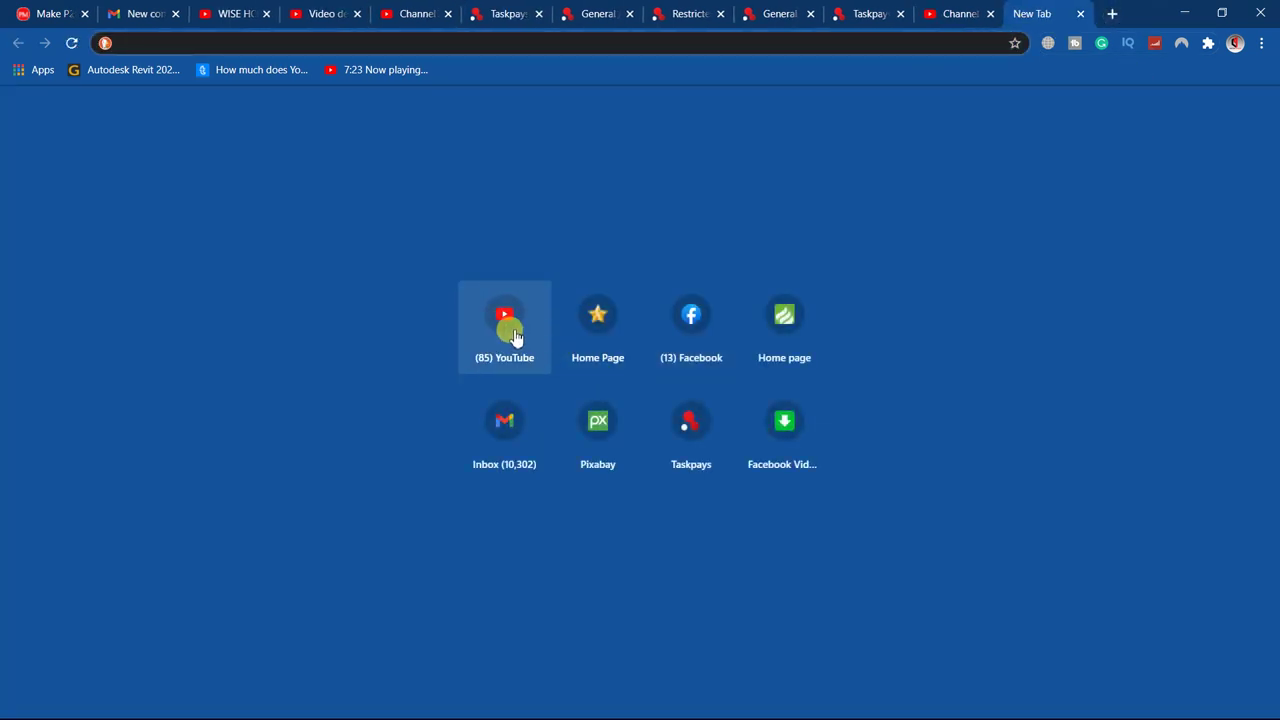
Open the TaskPays 'Confirm payout address change' email in Gmail and highlight its security code
{"action": "left_click", "coordinate": [505, 428]}
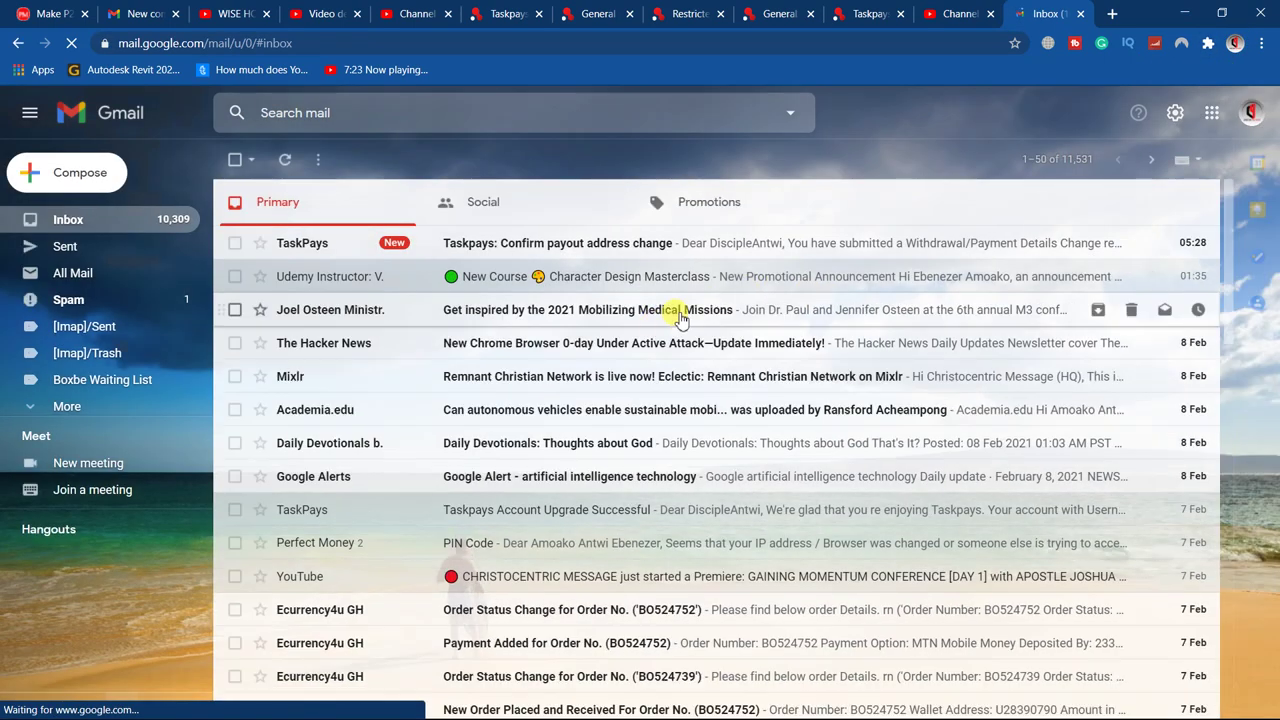
{"action": "left_click", "coordinate": [575, 243]}
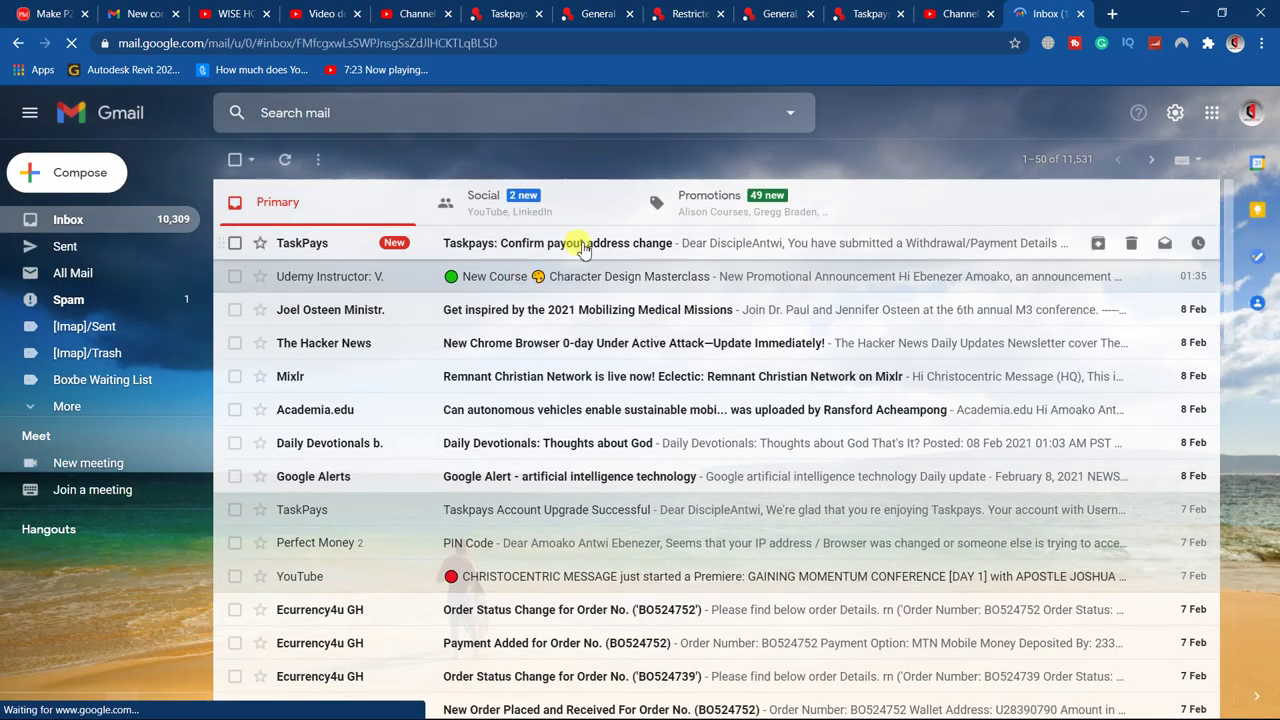
{"action": "scroll", "coordinate": [790, 590], "scroll_direction": "down", "scroll_amount": 1}
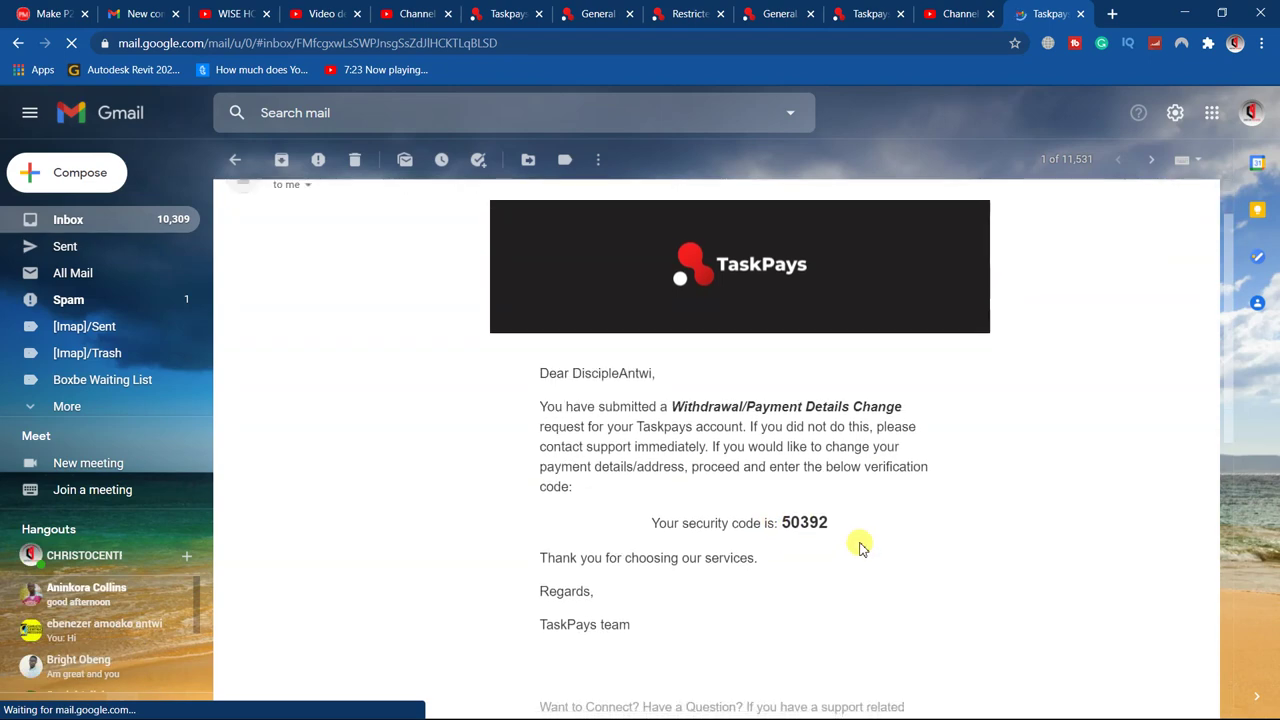
{"action": "left_click_drag", "start_coordinate": [776, 520], "coordinate": [852, 522]}
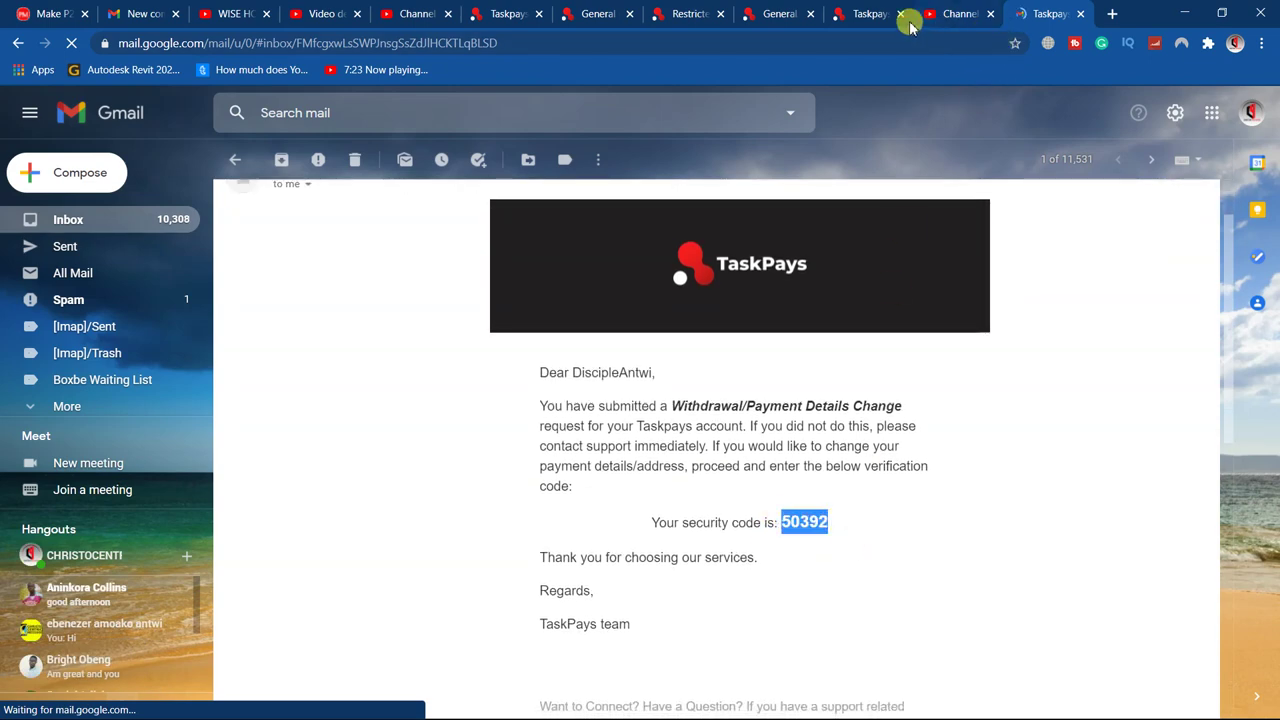
{"action": "left_click", "coordinate": [855, 14]}
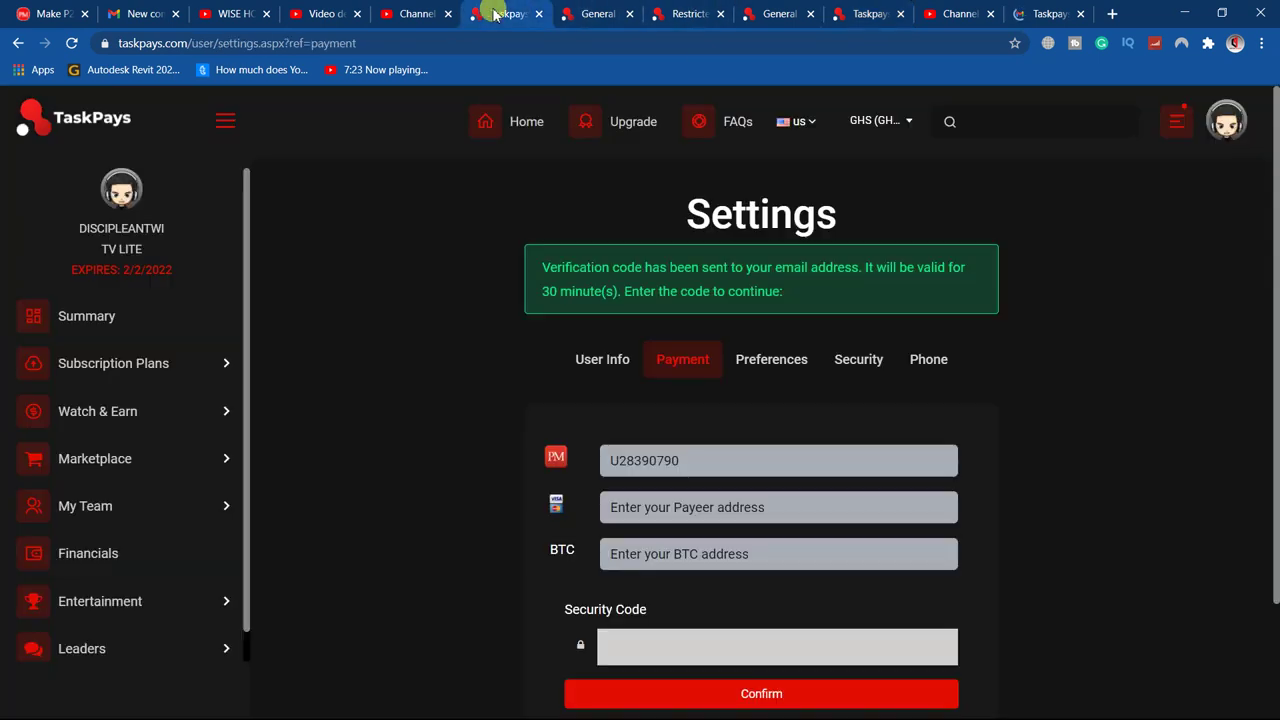
Confirm and save the PerfectMoney payment address, then return to the Gmail code email
{"action": "left_click", "coordinate": [500, 14]}
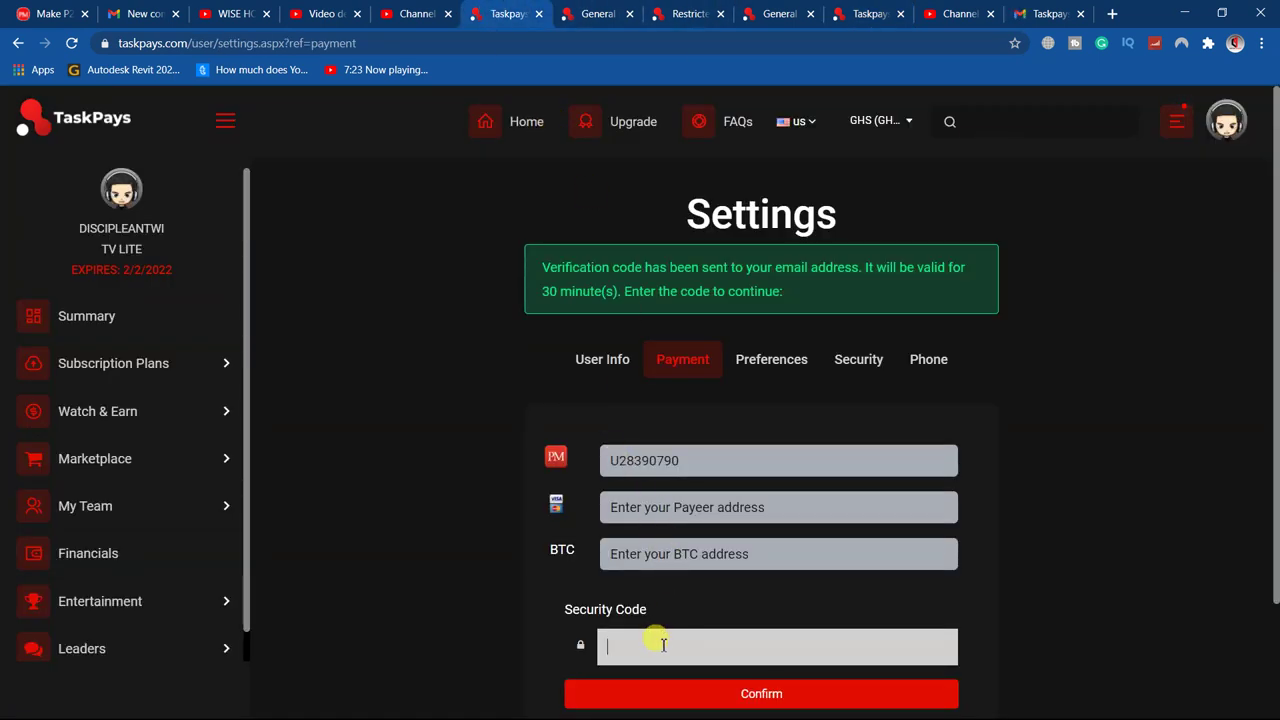
{"action": "left_click", "coordinate": [731, 694]}
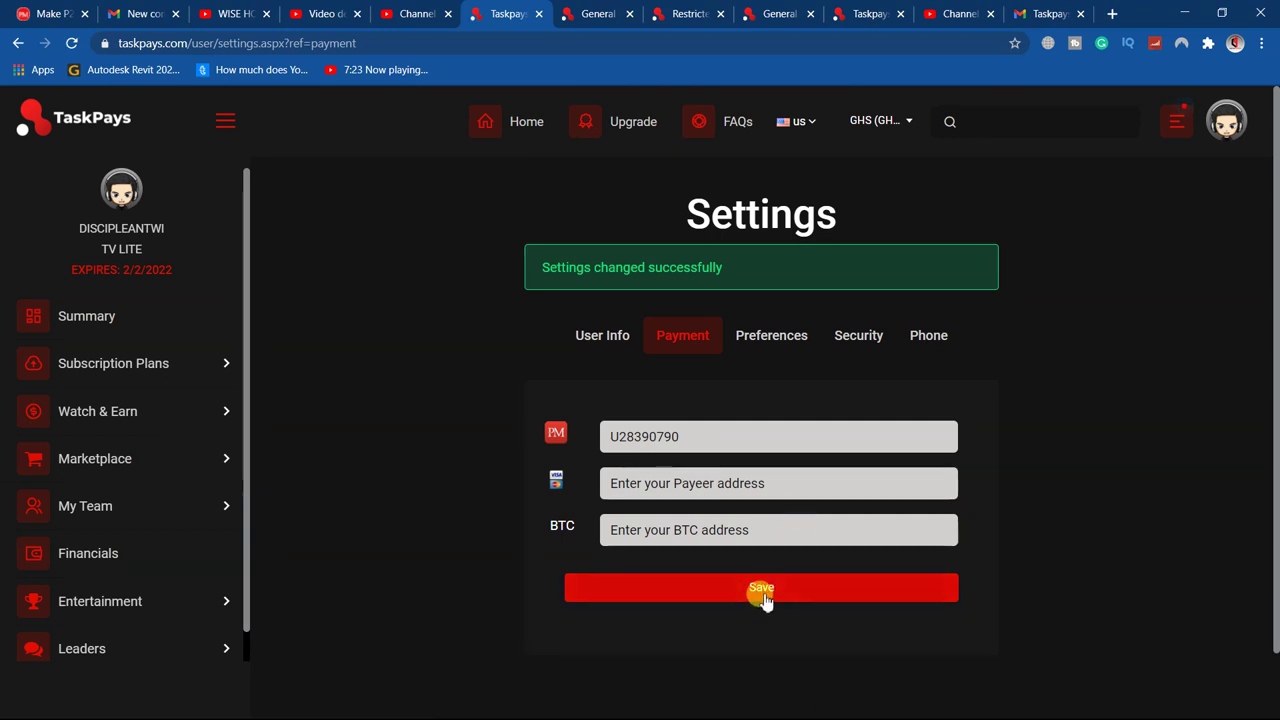
{"action": "left_click", "coordinate": [762, 592]}
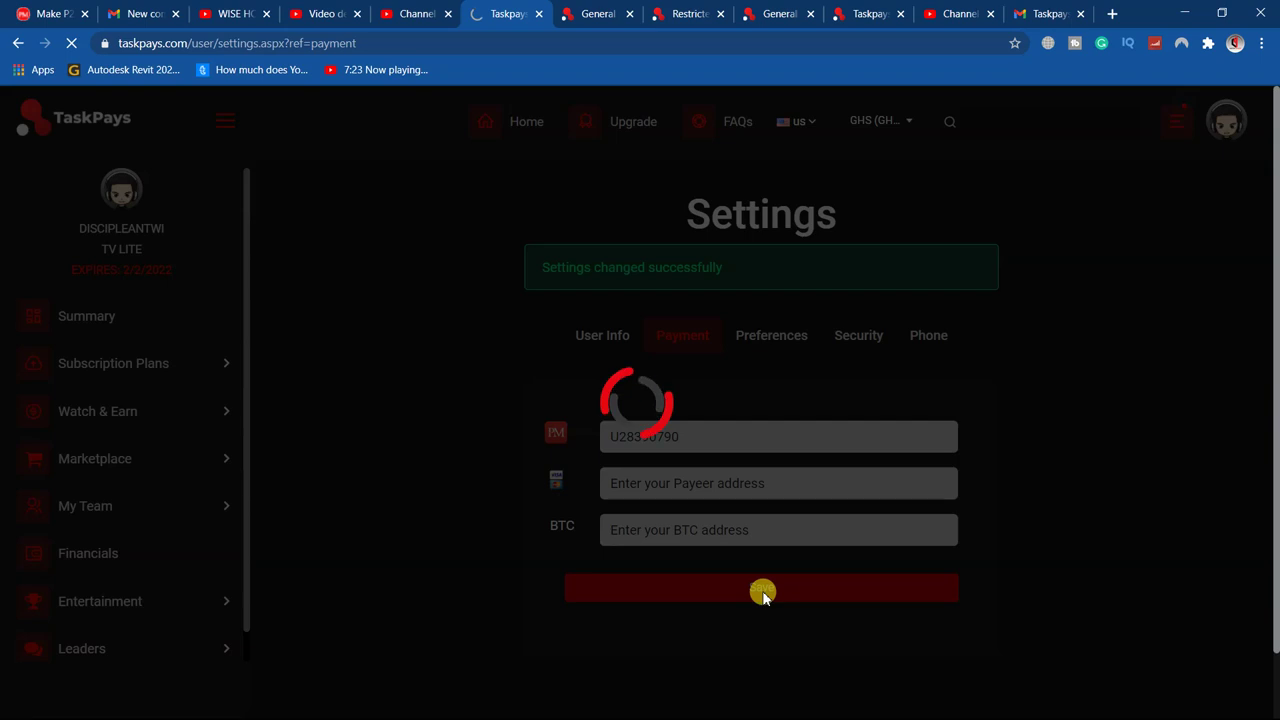
{"action": "scroll", "coordinate": [762, 592], "scroll_direction": "down", "scroll_amount": 2}
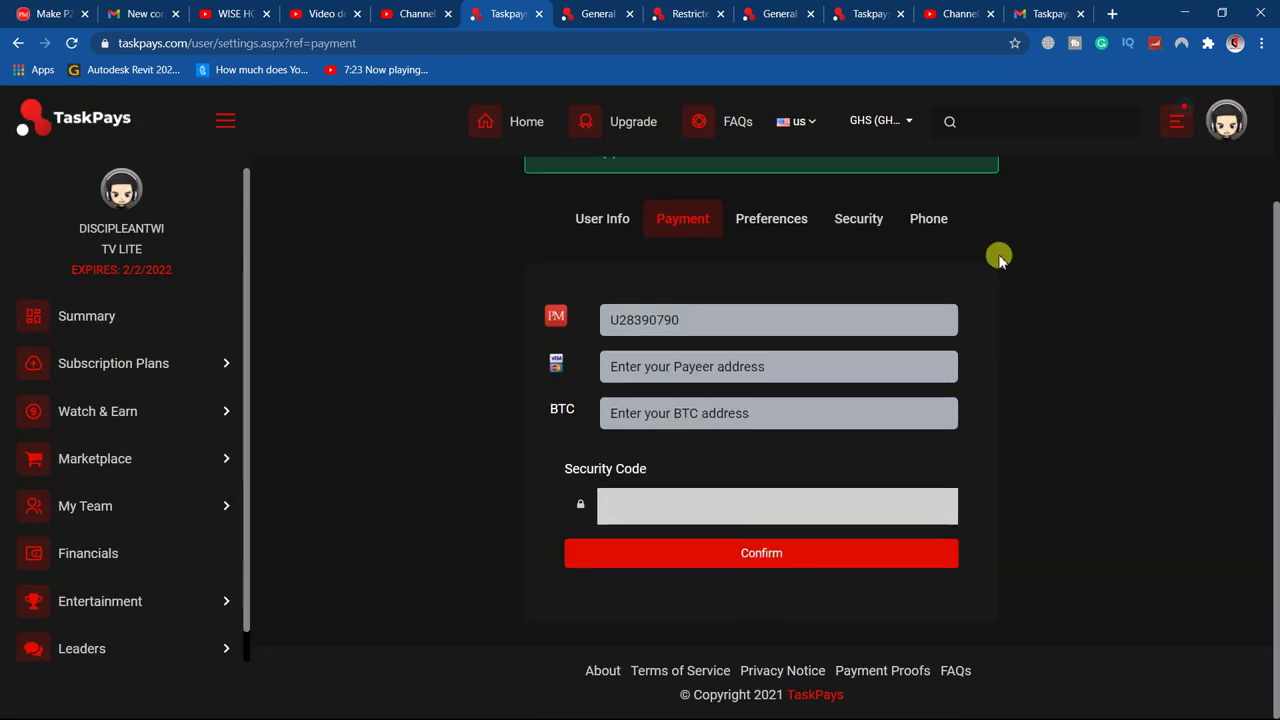
{"action": "left_click", "coordinate": [1030, 17]}
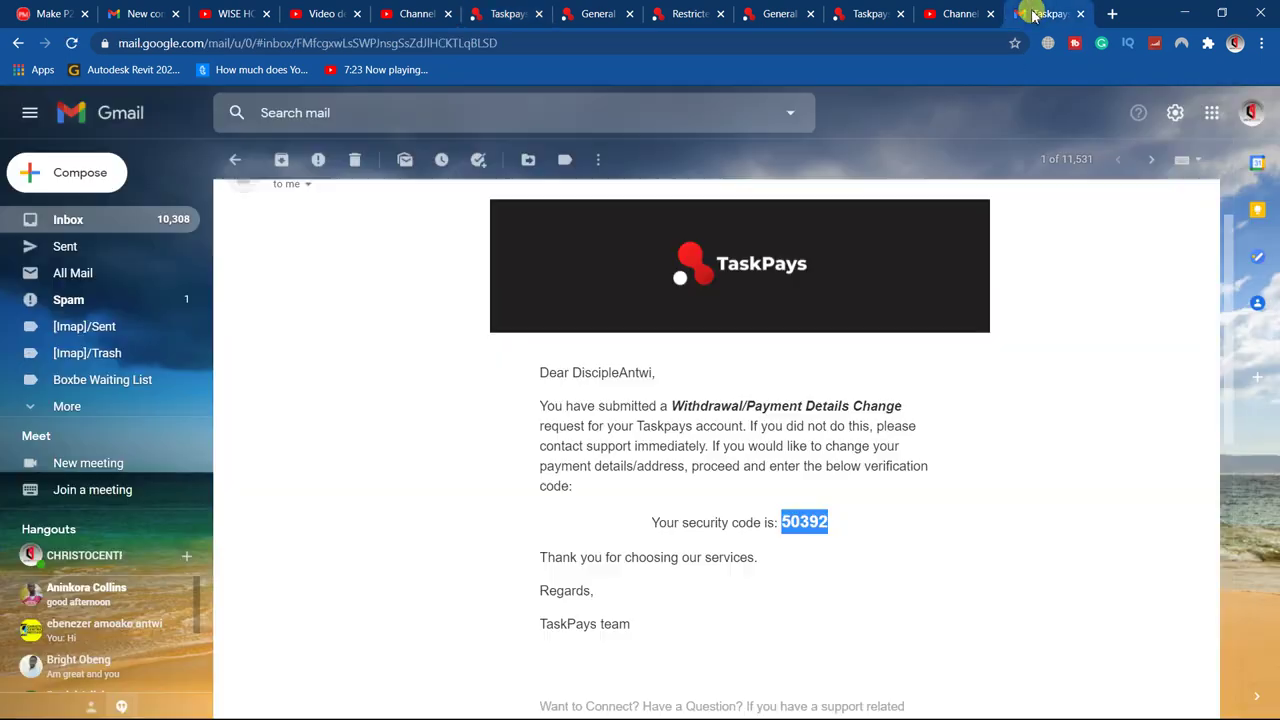
Open the newest 'Confirm payout address change' email and highlight its fresh security code
{"action": "left_click", "coordinate": [237, 162]}
{"action": "left_click", "coordinate": [550, 245]}
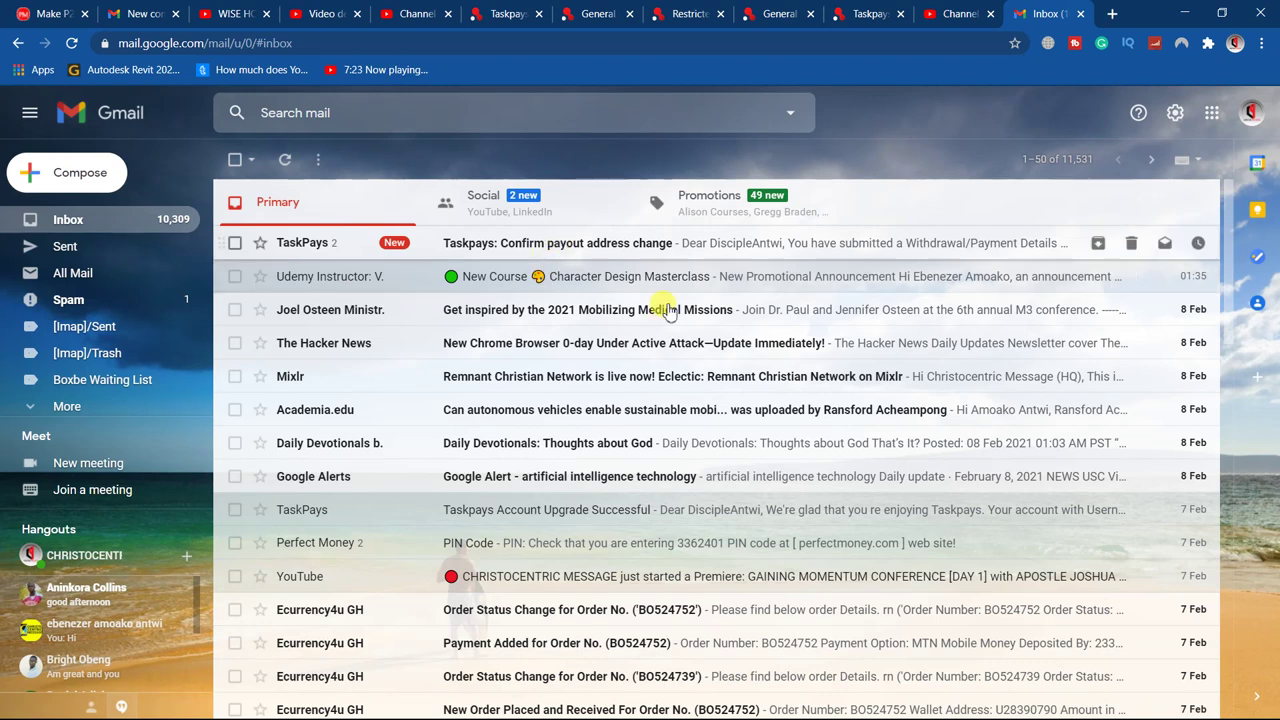
{"action": "scroll", "coordinate": [800, 588], "scroll_direction": "down", "scroll_amount": 4}
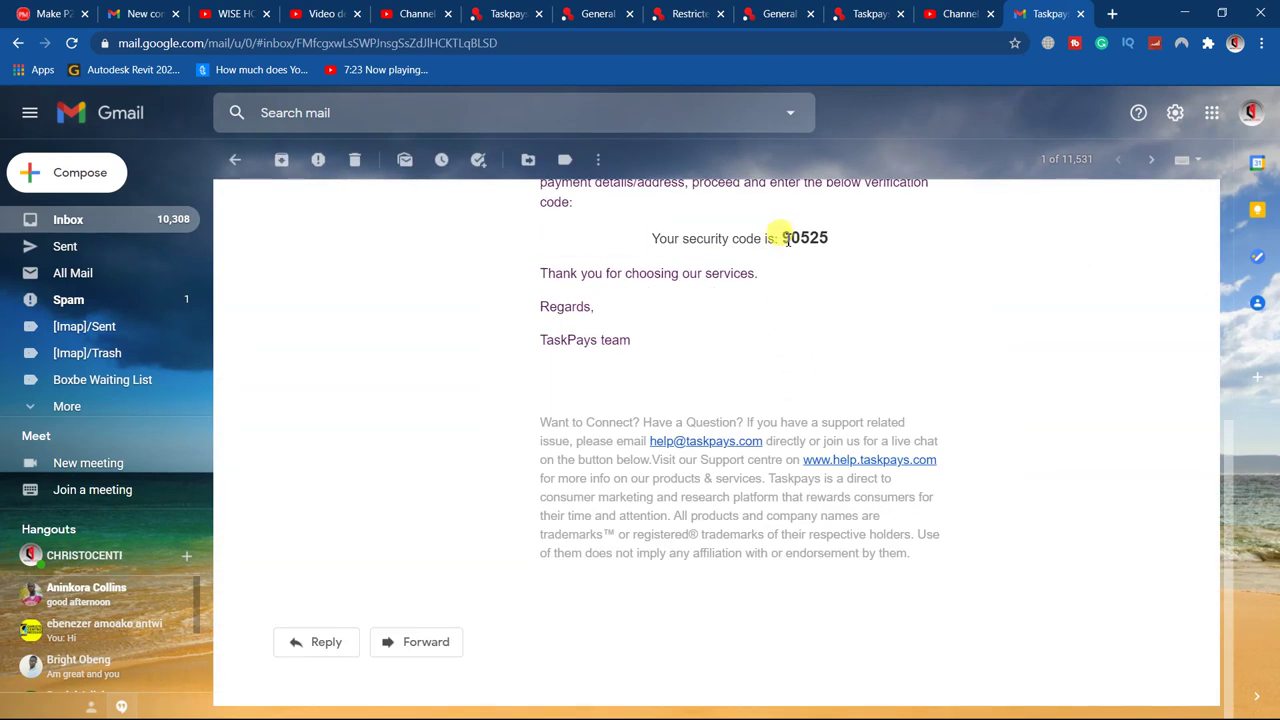
{"action": "left_click_drag", "start_coordinate": [783, 238], "coordinate": [830, 234]}
{"action": "key", "text": "ctrl+c"}
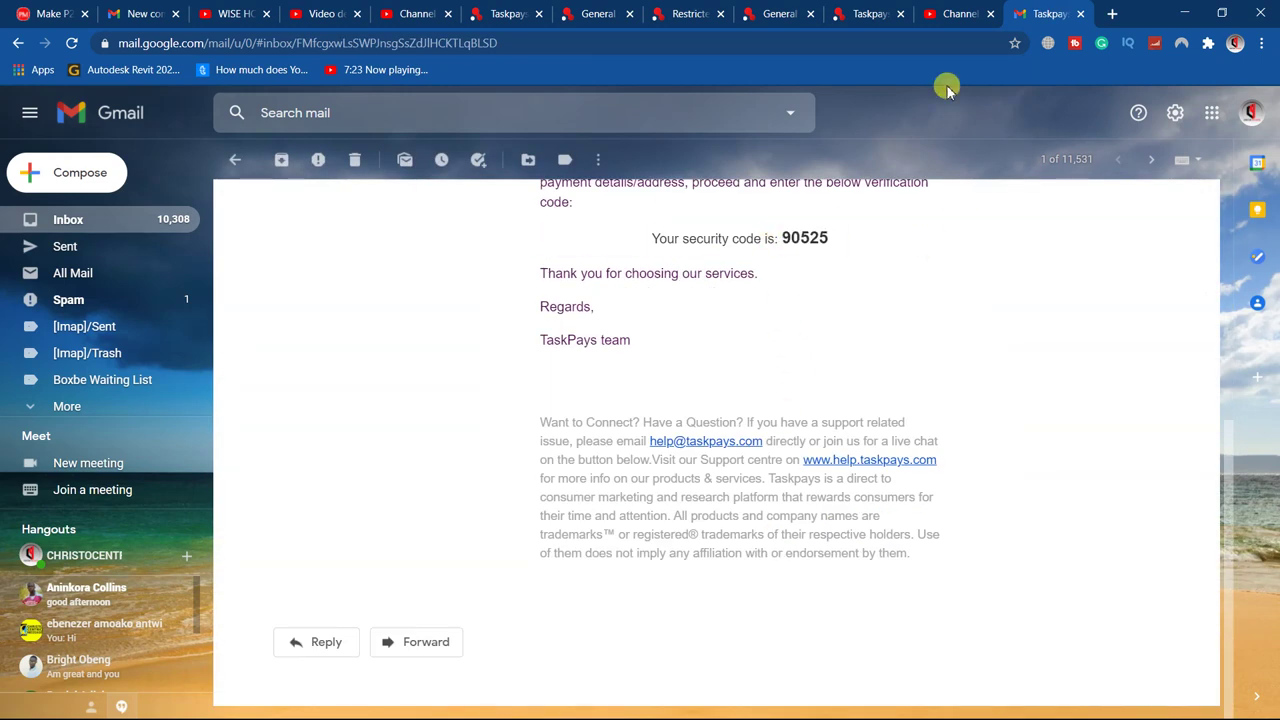
Paste the emailed security code into TaskPays and confirm the payment address change
{"action": "left_click", "coordinate": [497, 14]}
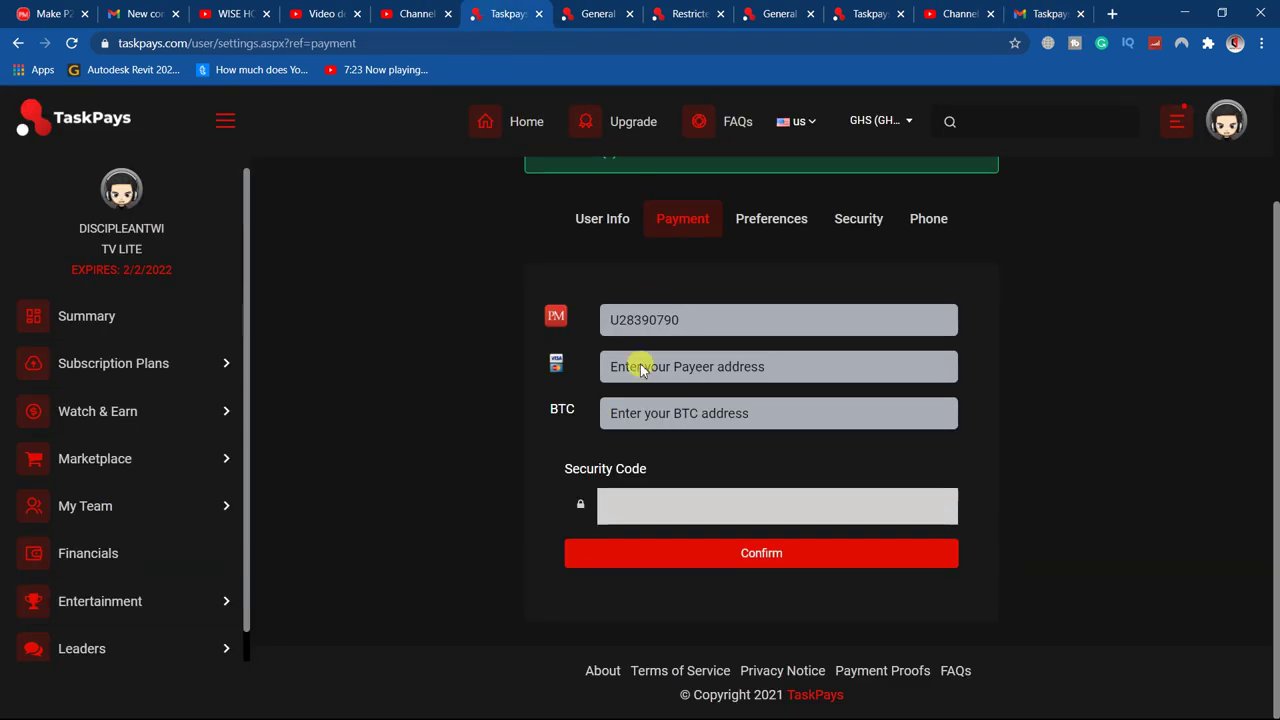
{"action": "left_click", "coordinate": [663, 508]}
{"action": "key", "text": "ctrl+v"}
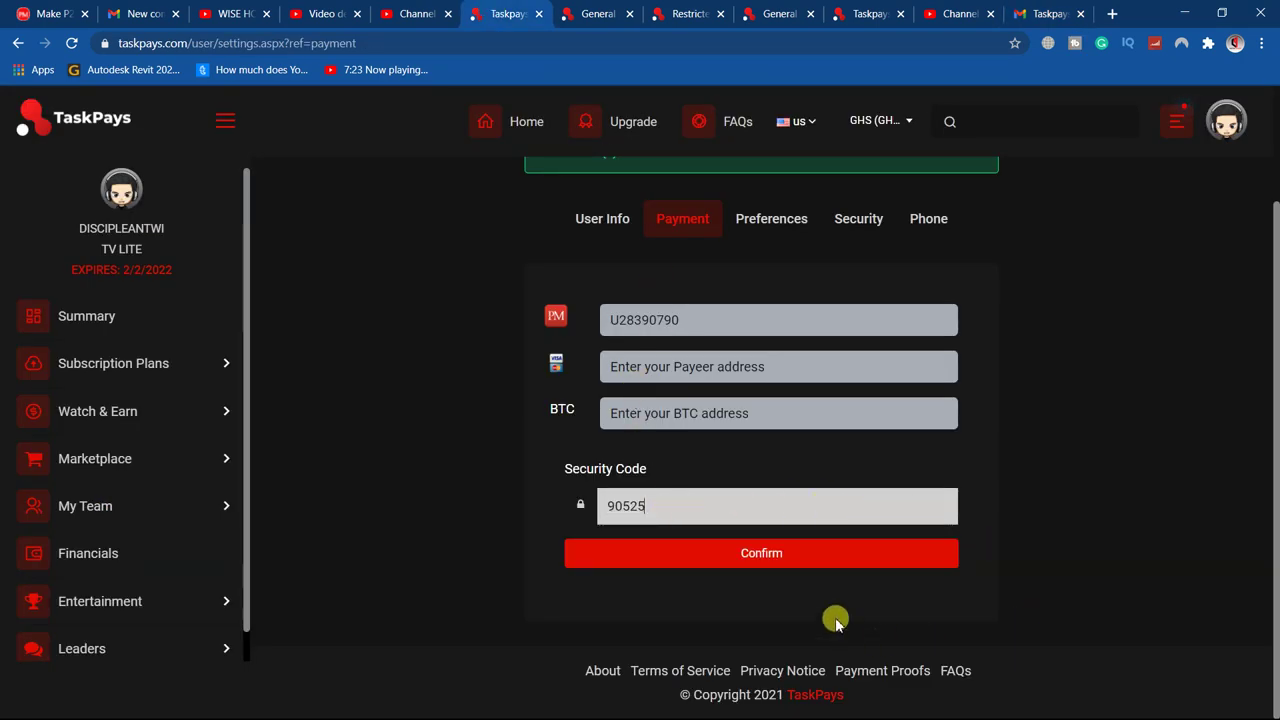
{"action": "left_click", "coordinate": [776, 553]}
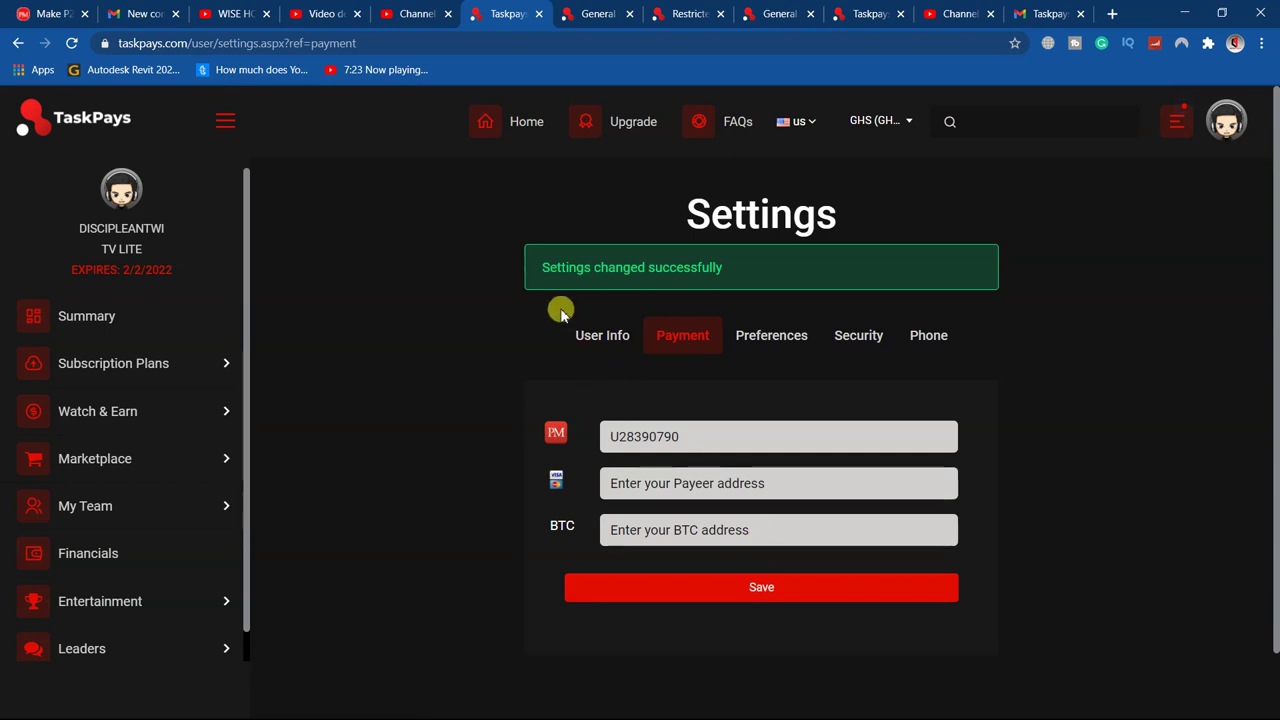
{"action": "left_click", "coordinate": [601, 335]}
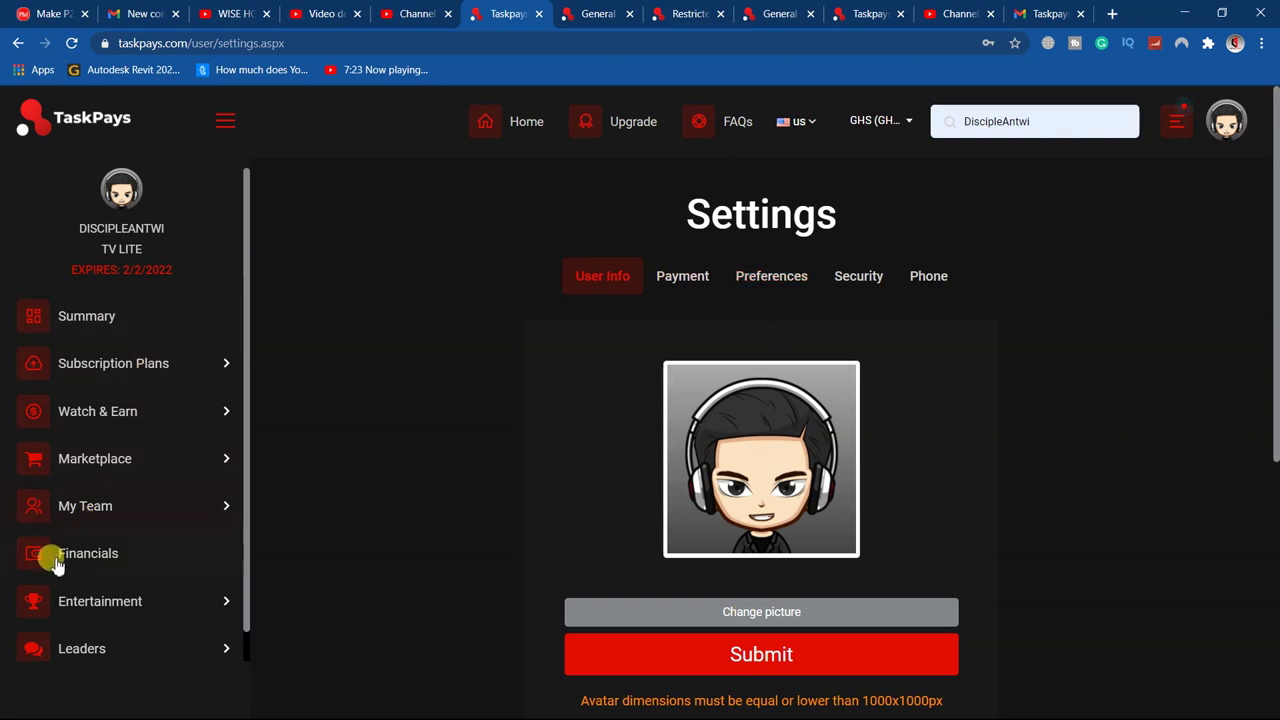
Open the withdrawal form from the Financials page
{"action": "left_click", "coordinate": [141, 571]}
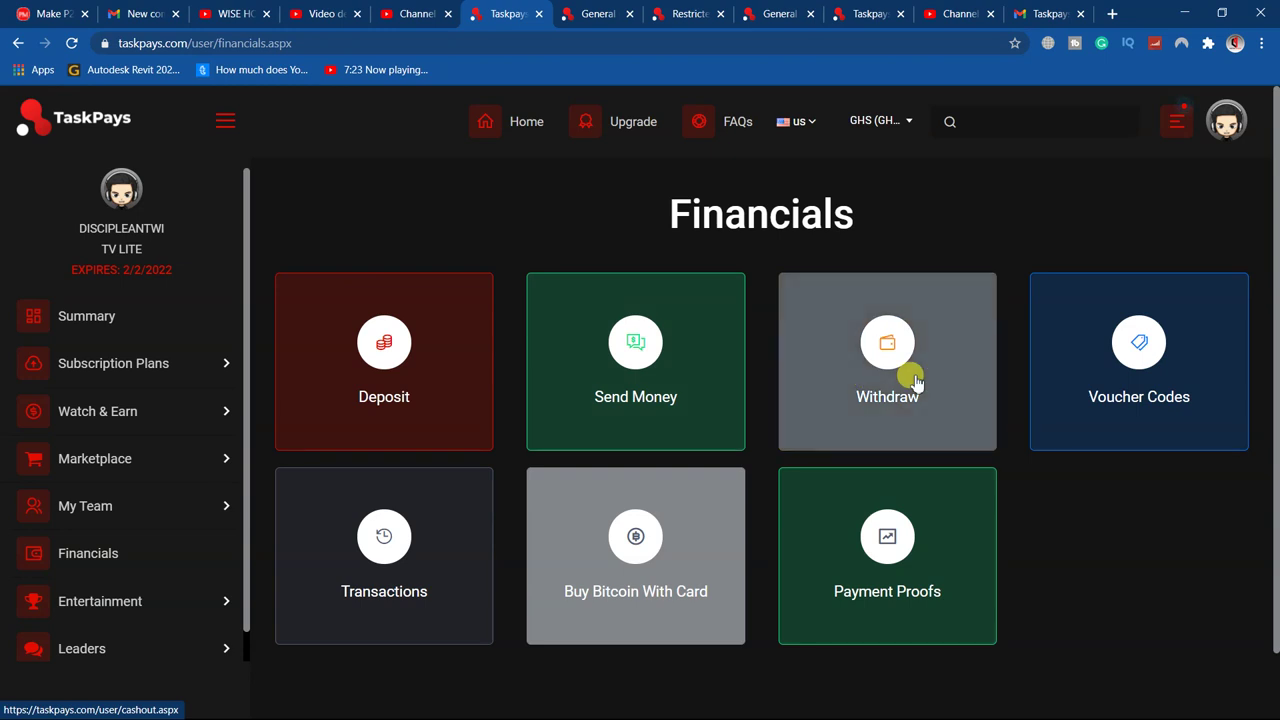
{"action": "left_click", "coordinate": [892, 372]}
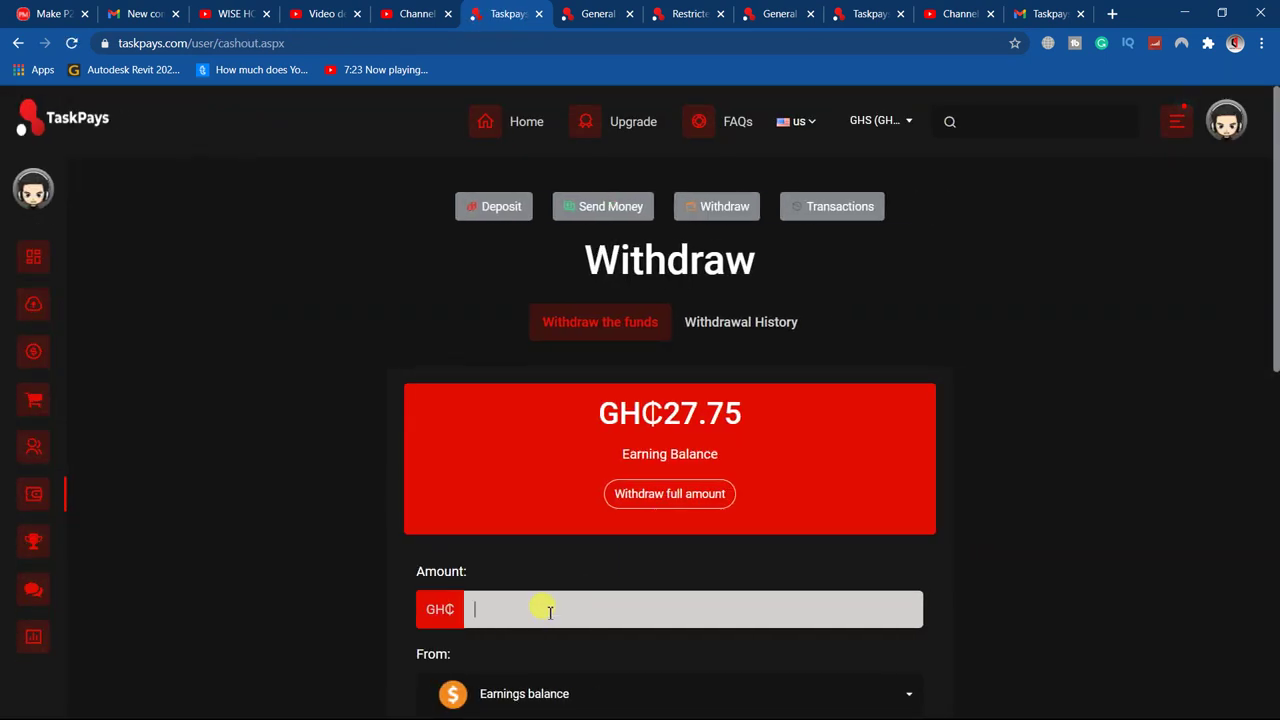
{"action": "scroll", "coordinate": [549, 612], "scroll_direction": "down", "scroll_amount": 5}
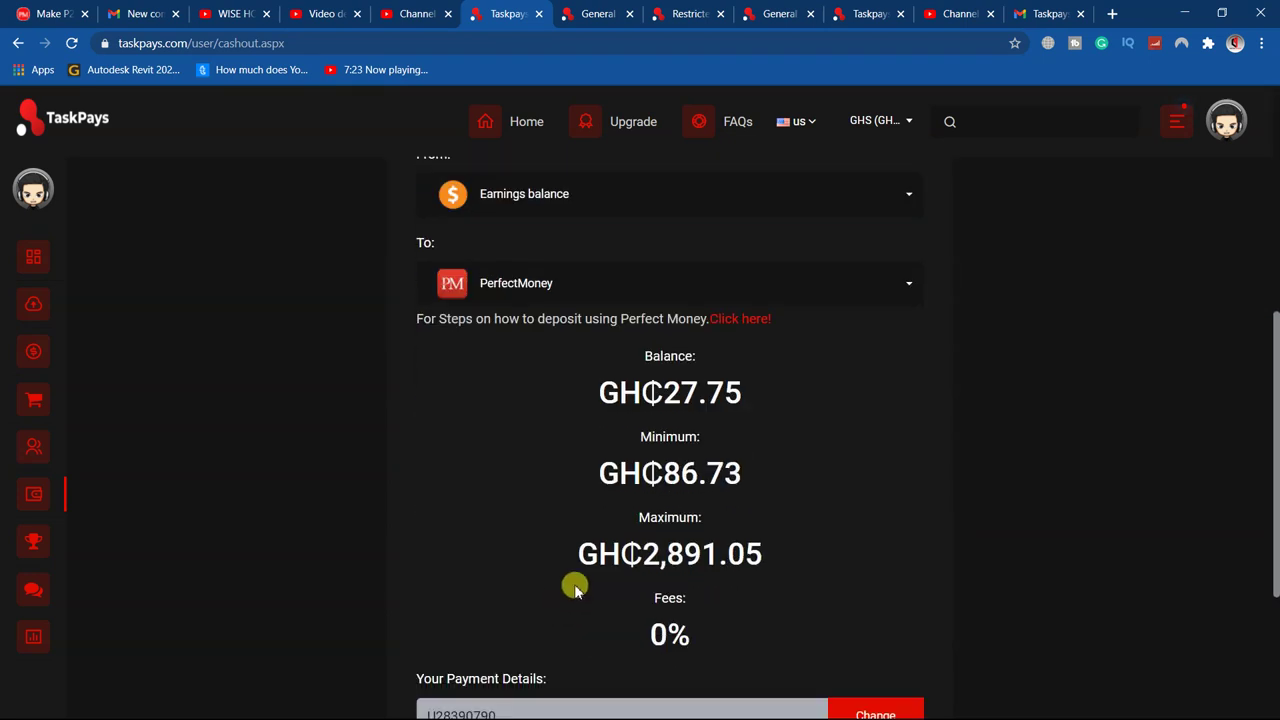
{"action": "scroll", "coordinate": [560, 595], "scroll_direction": "up", "scroll_amount": 4}
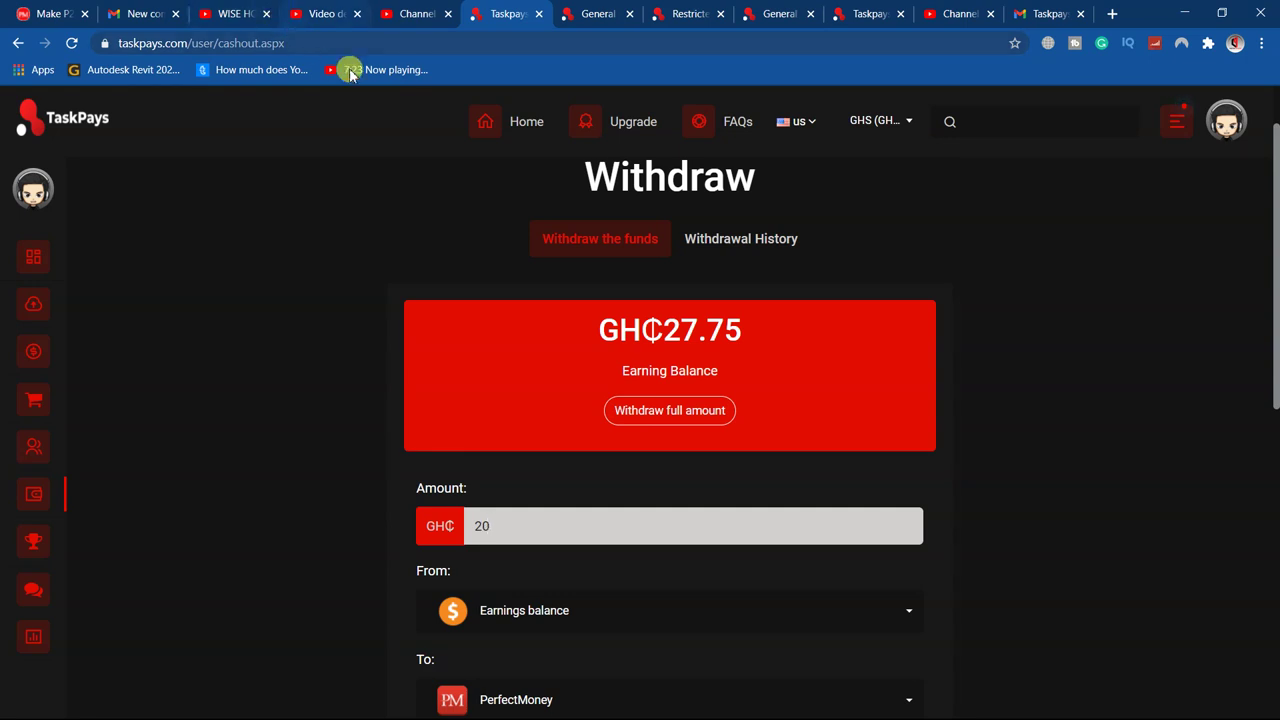
Set the GH₵20 withdrawal from Earnings balance to PerfectMoney and scroll to the PIN field
{"action": "left_click", "coordinate": [533, 613]}
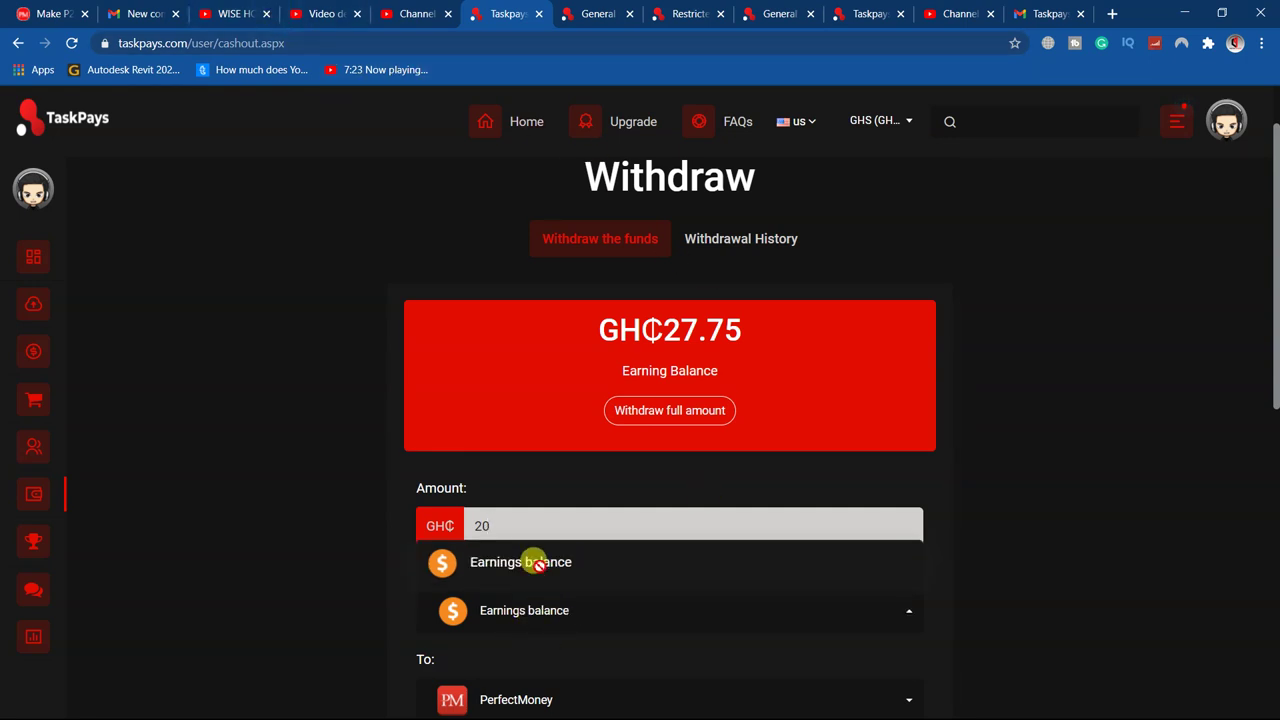
{"action": "left_click", "coordinate": [1083, 597]}
{"action": "scroll", "coordinate": [649, 411], "scroll_direction": "down", "scroll_amount": 2}
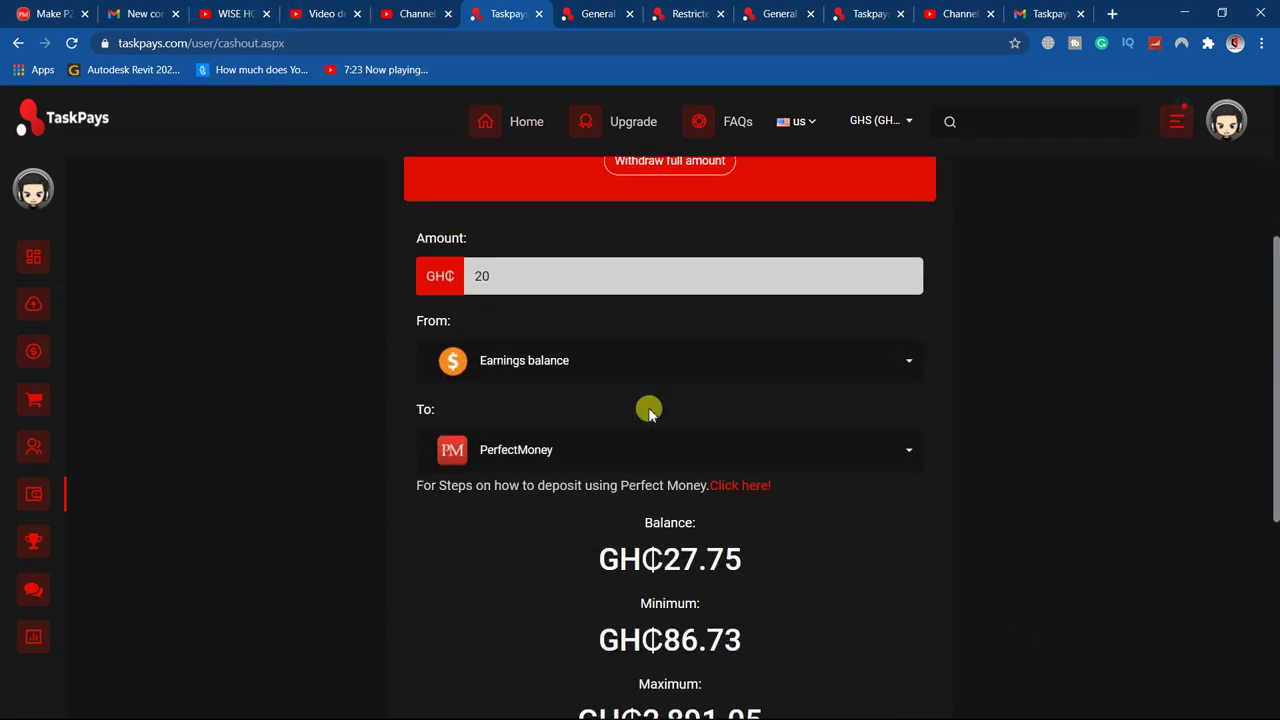
{"action": "left_click", "coordinate": [768, 450]}
{"action": "left_click", "coordinate": [632, 496]}
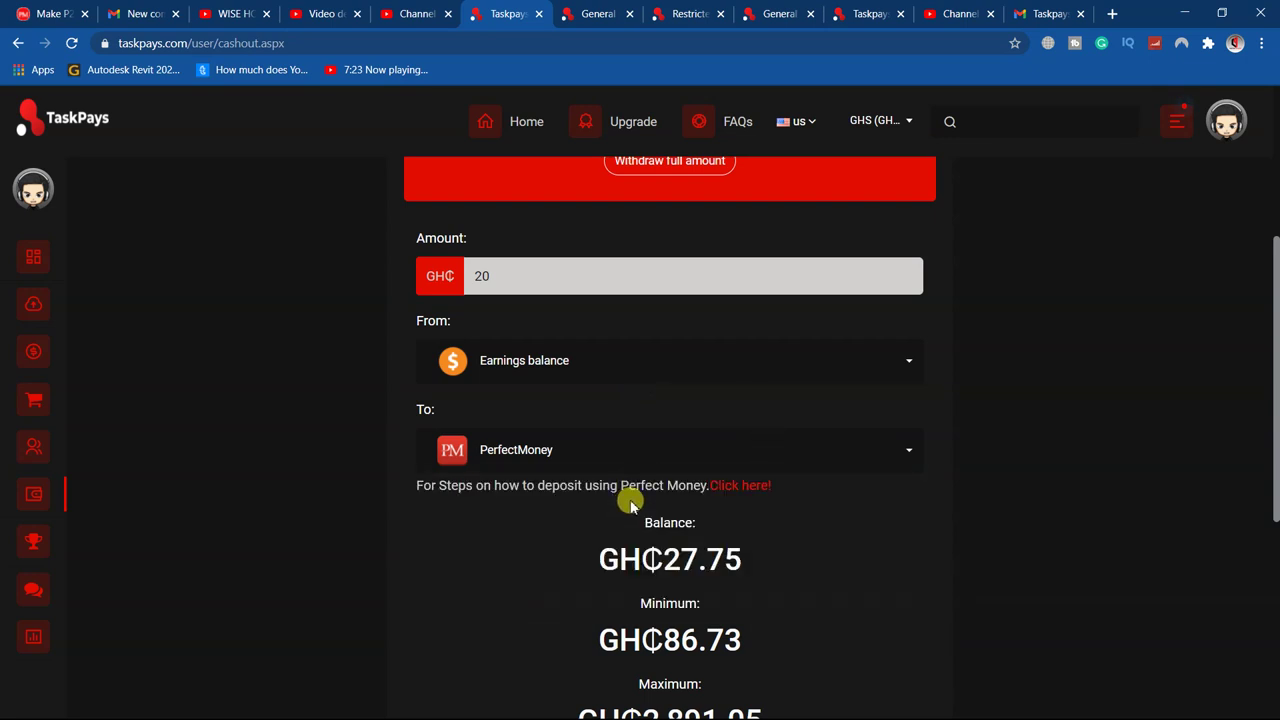
{"action": "scroll", "coordinate": [1011, 557], "scroll_direction": "down", "scroll_amount": 3}
{"action": "scroll", "coordinate": [1011, 555], "scroll_direction": "down", "scroll_amount": 1}
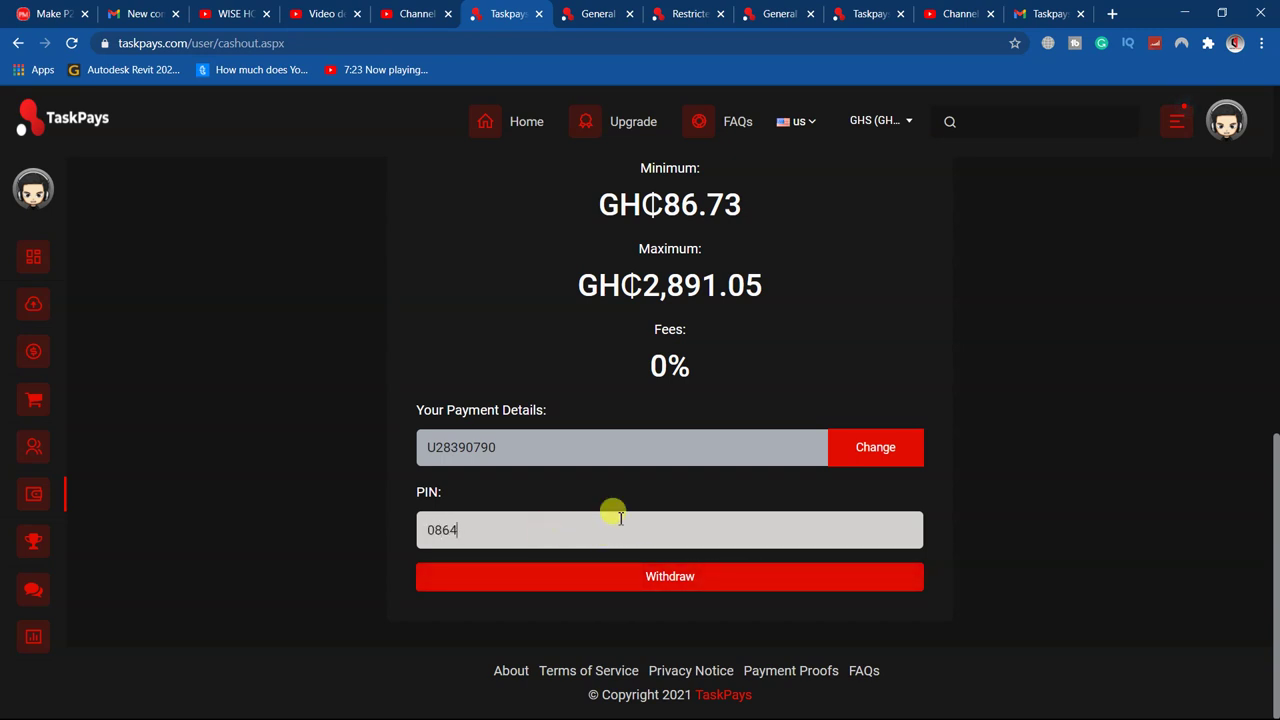
Submit the GH₵20 withdrawal with the PIN blank and review the 'PIN field can't be left blank' error
{"action": "left_click", "coordinate": [665, 580]}
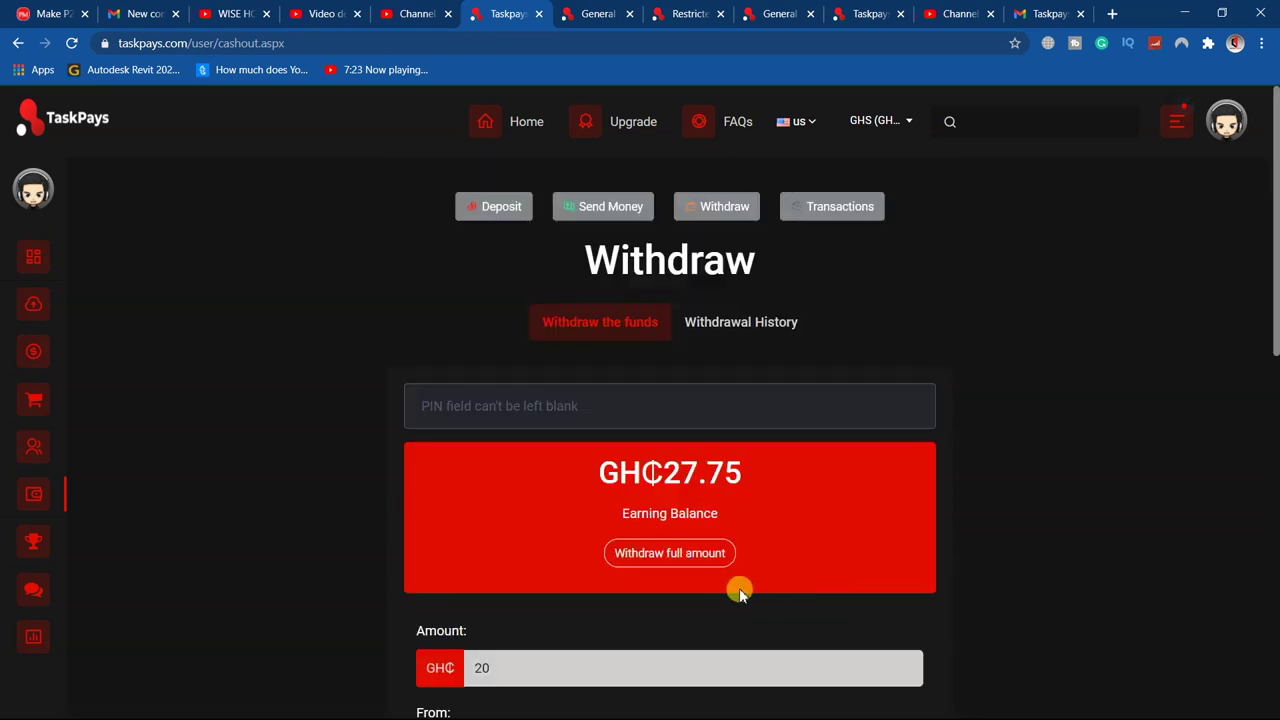
{"action": "scroll", "coordinate": [651, 530], "scroll_direction": "down", "scroll_amount": 3}
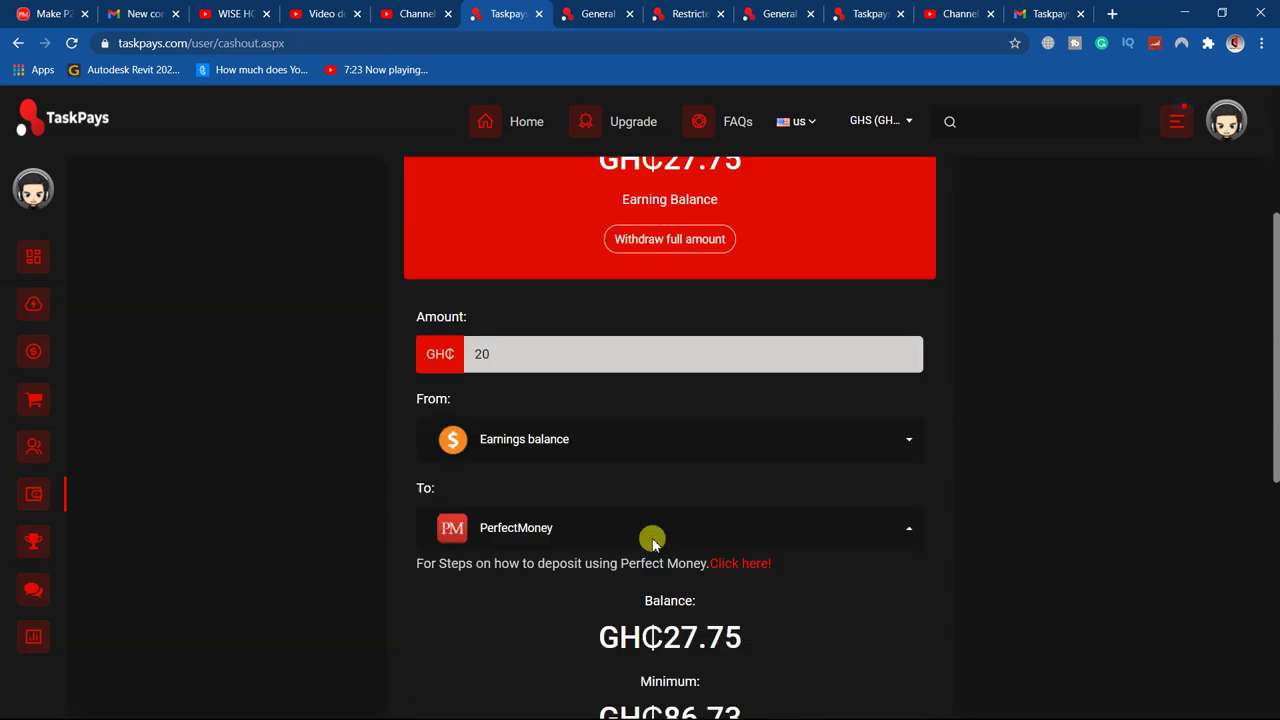
{"action": "scroll", "coordinate": [651, 540], "scroll_direction": "down", "scroll_amount": 5}
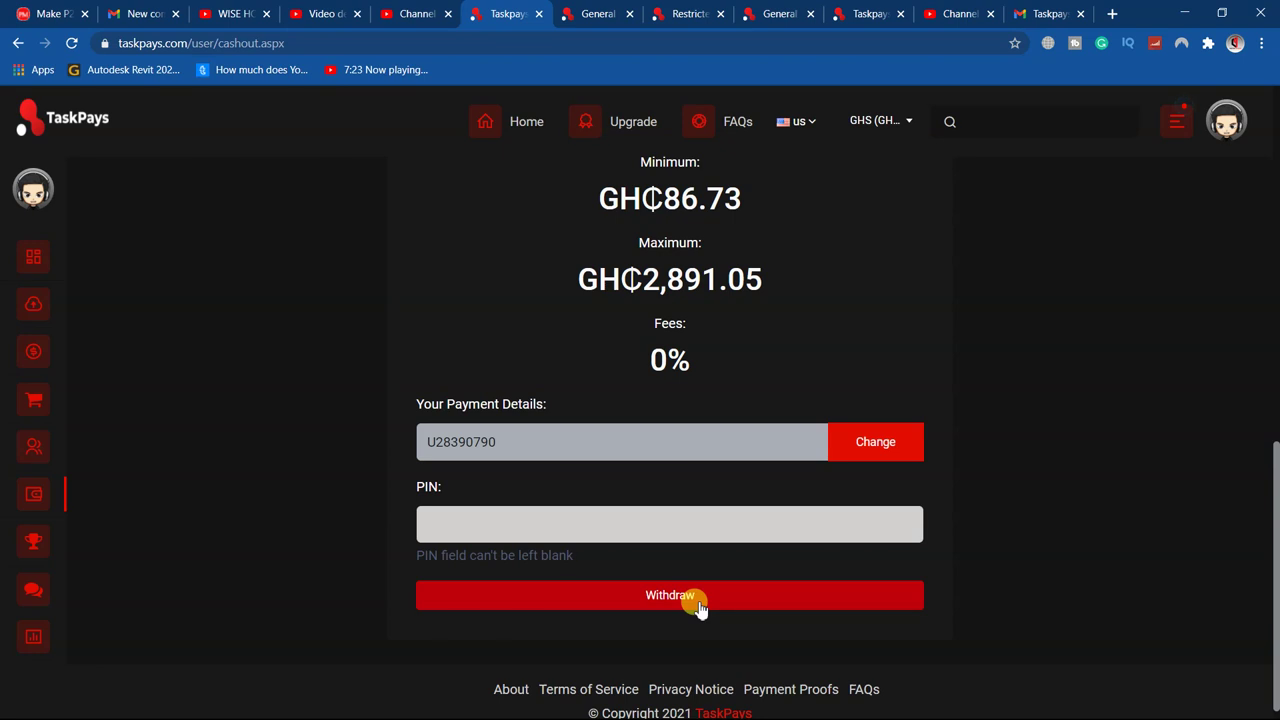
{"action": "scroll", "coordinate": [815, 546], "scroll_direction": "up", "scroll_amount": 7}
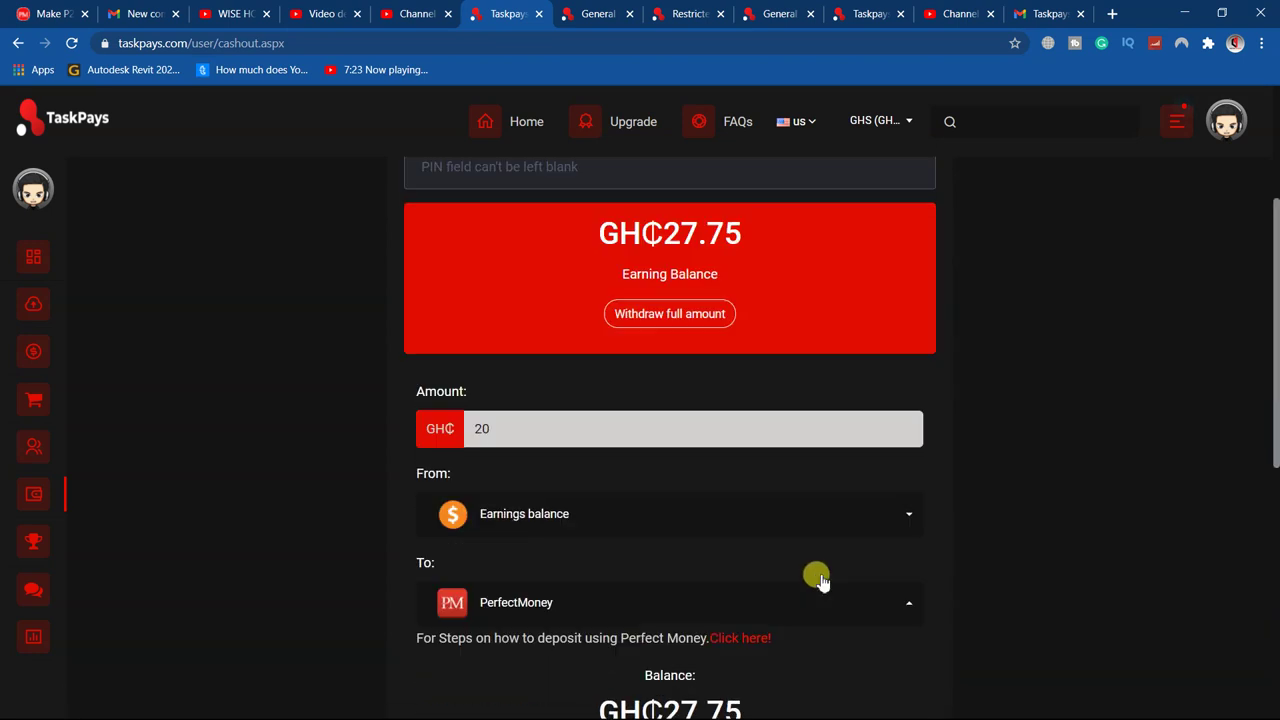